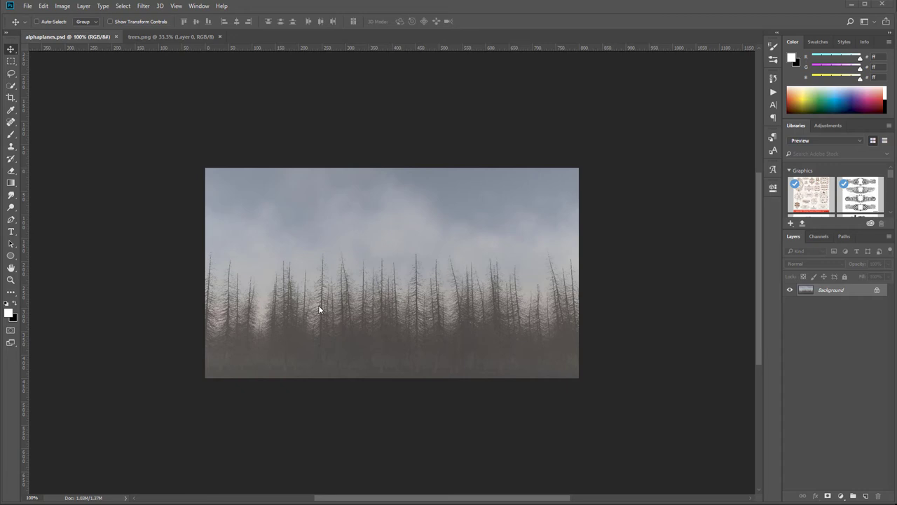
Compare the trees.png reference with the foggy forest image in alphaplanes.psd.
click(170, 36)
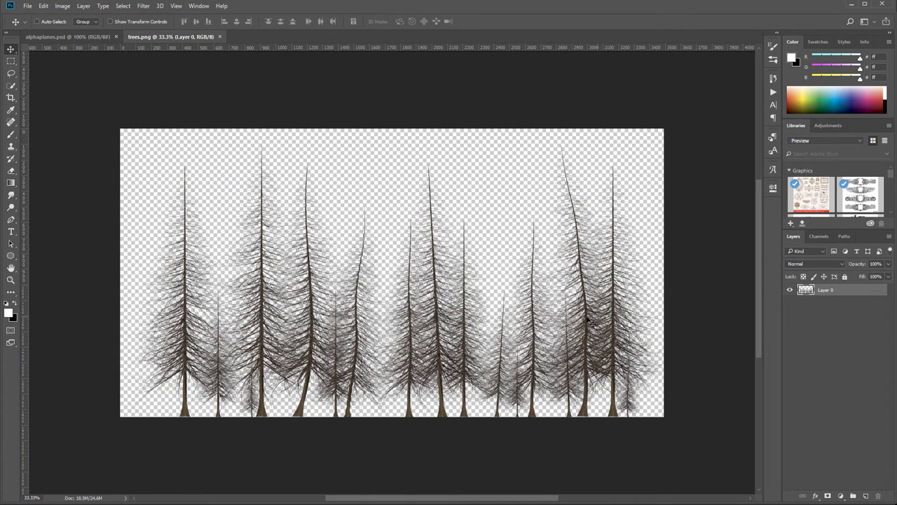
click(82, 38)
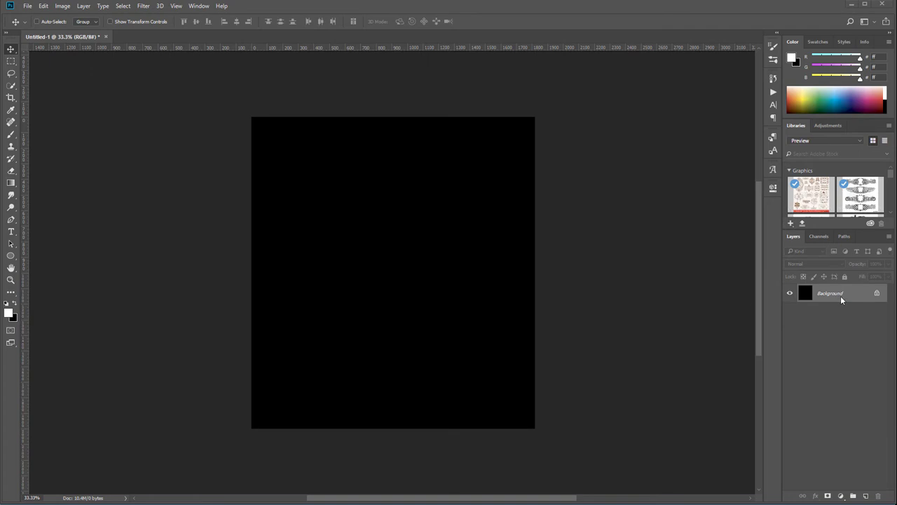
Add a new empty layer named 'tree'.
click(866, 495)
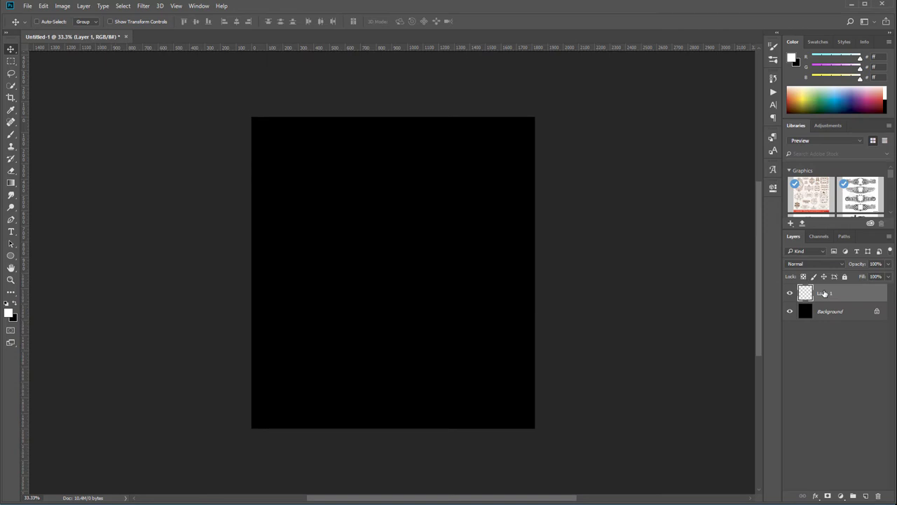
double_click(824, 293)
text(tree)
key(Return)
Open the Render > Tree filter with 2: Redwood as base type and Leaves Amount 40.
click(144, 6)
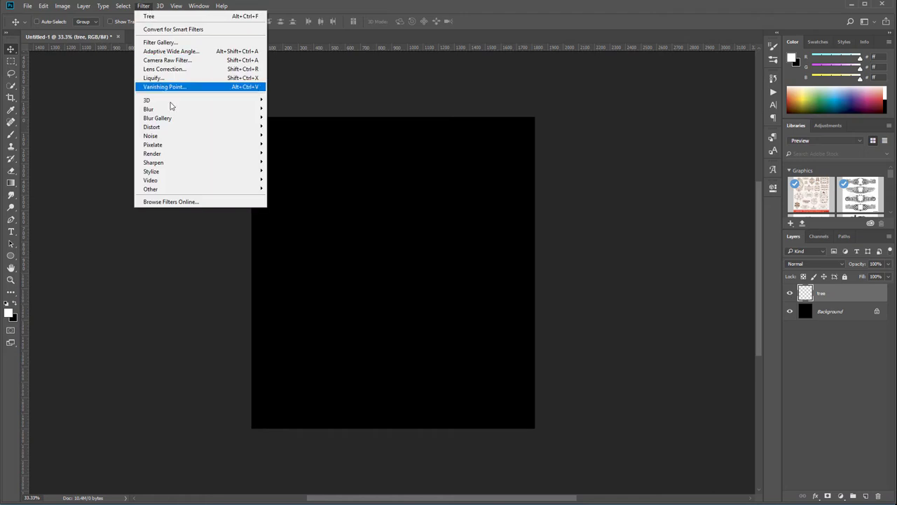
mouse_move(184, 156)
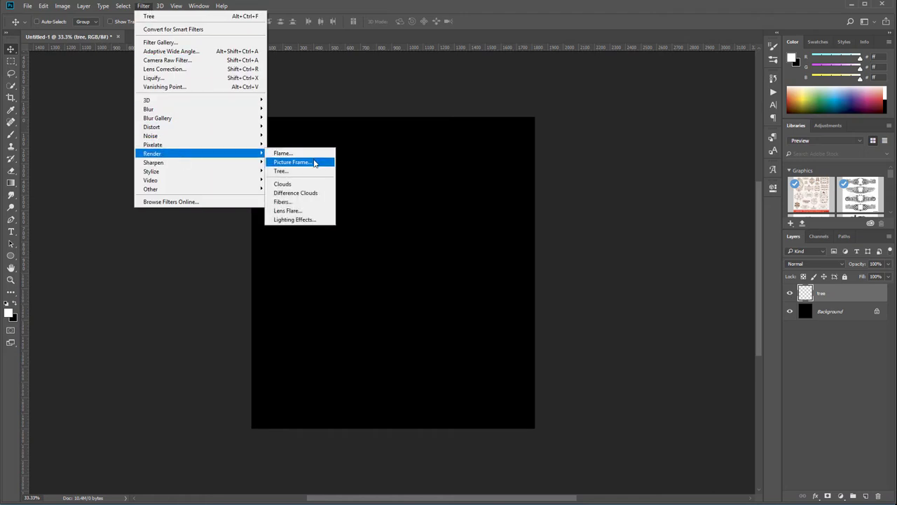
click(295, 172)
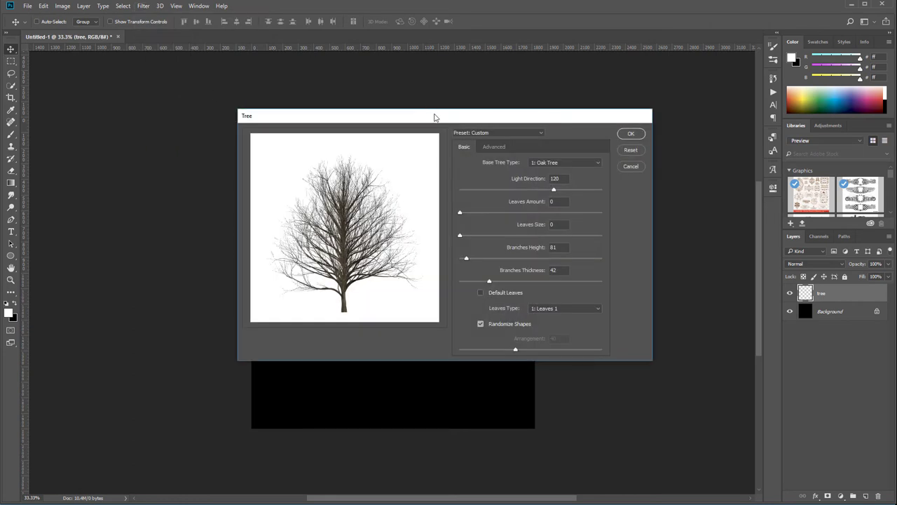
click(567, 143)
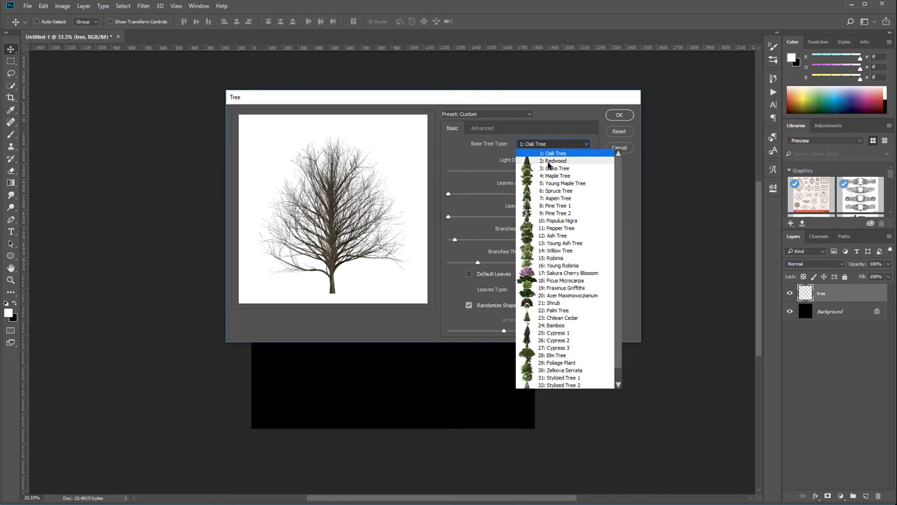
click(550, 166)
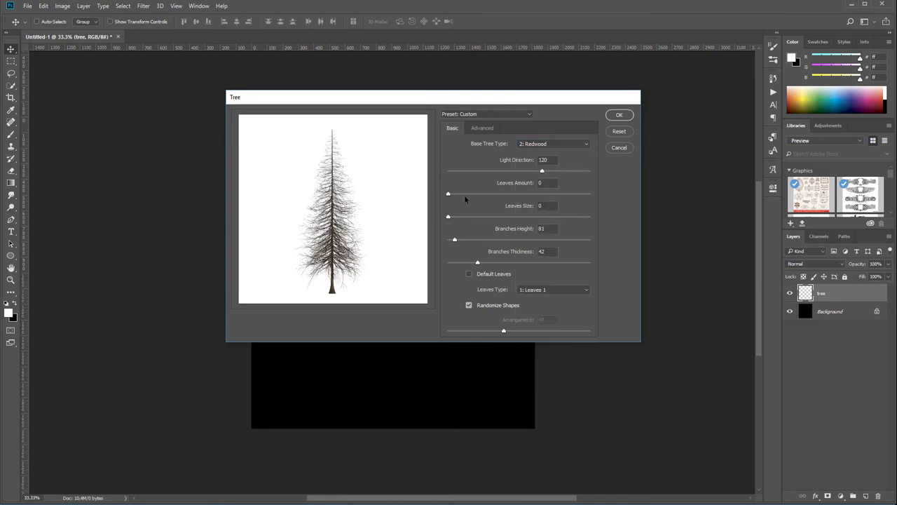
drag(458, 196, 506, 197)
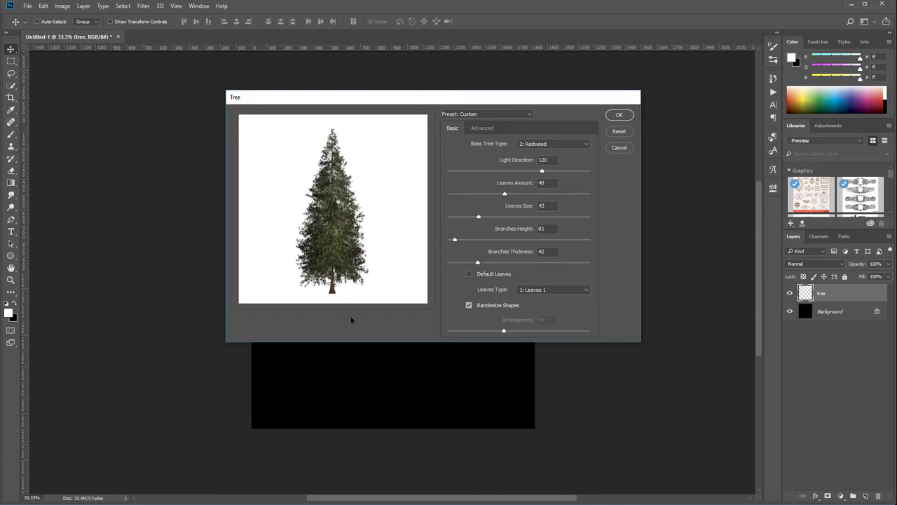
Try Sakura Cherry Blossom as the tree type, then switch back to Redwood.
click(557, 145)
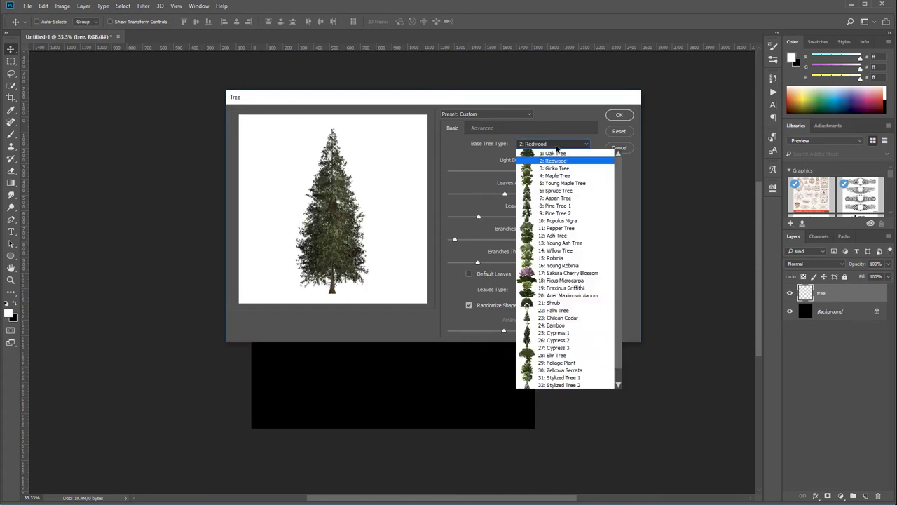
click(542, 264)
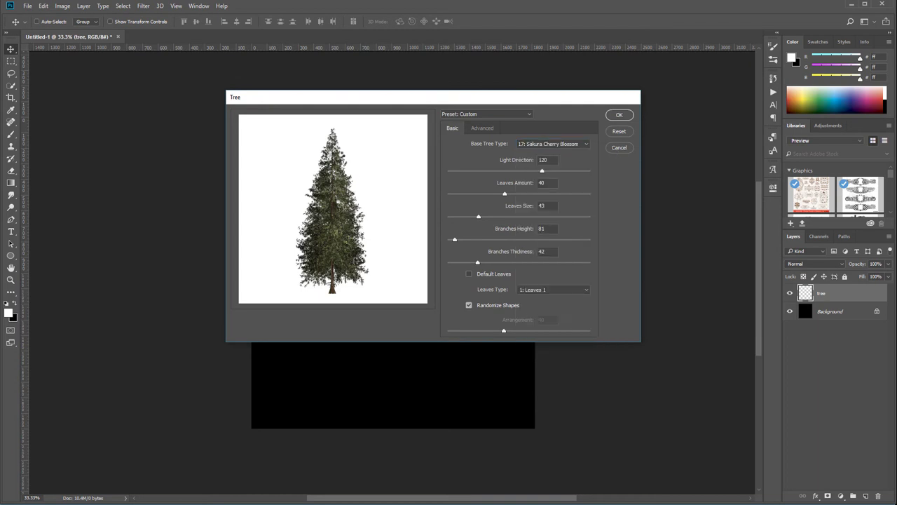
click(562, 143)
scroll(567, 247, down, 1)
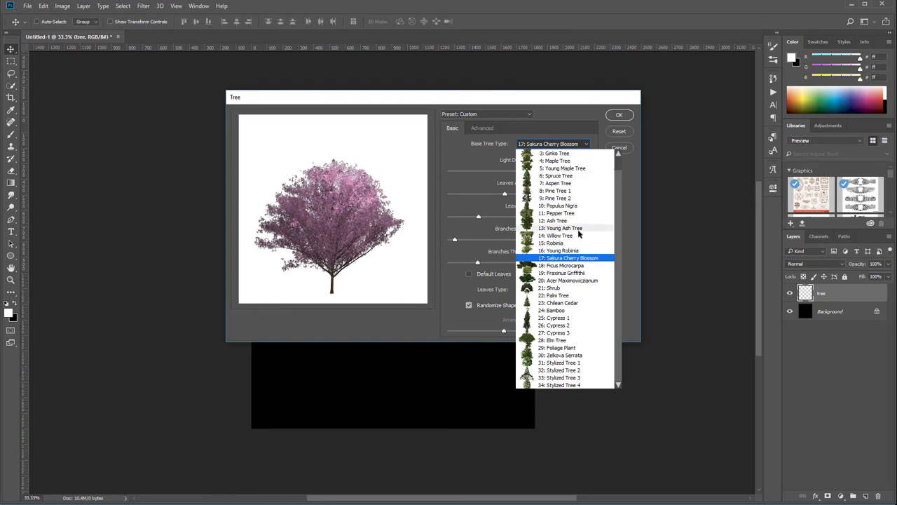
scroll(579, 234, up, 1)
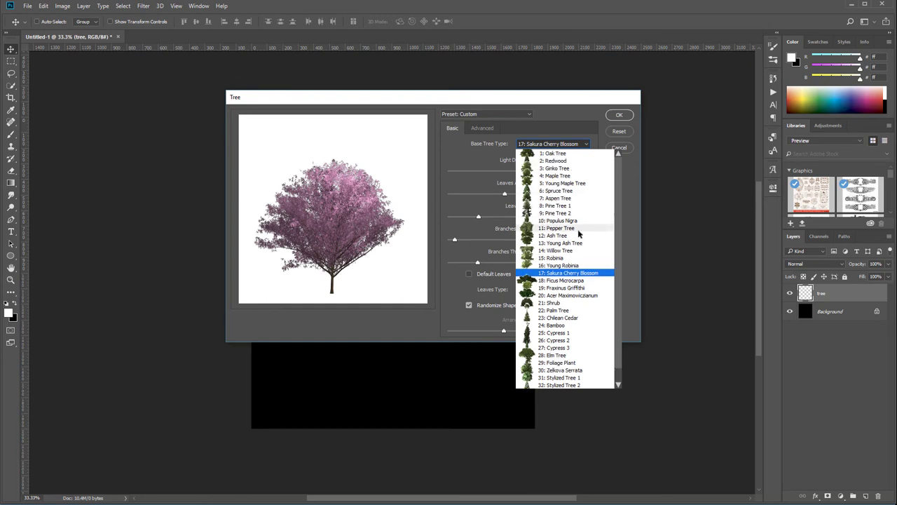
click(564, 161)
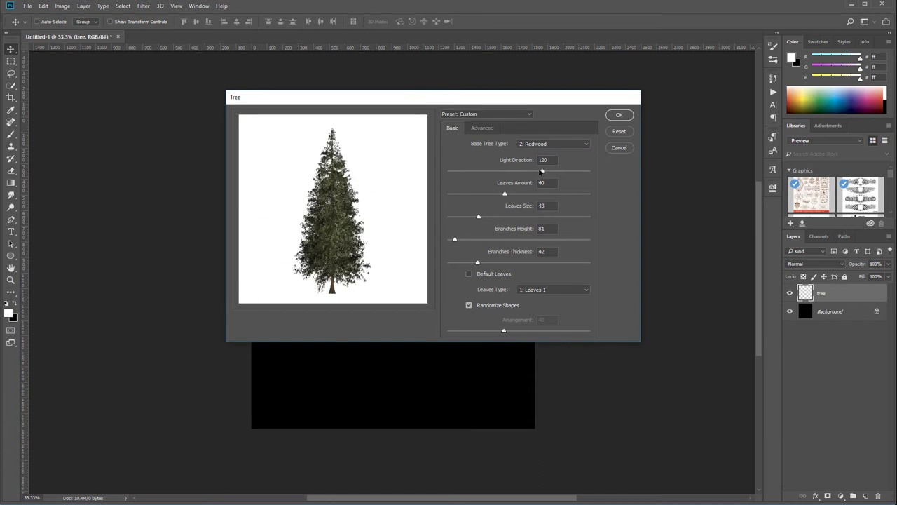
Set Light Direction to about 92, Leaves Amount and Size to 0, and Branches Height to 75.
drag(542, 171, 530, 174)
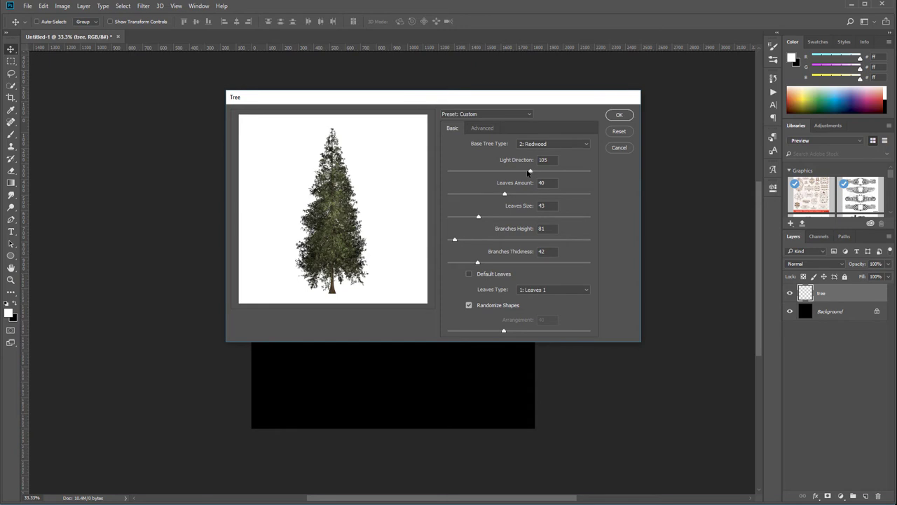
drag(530, 172, 520, 174)
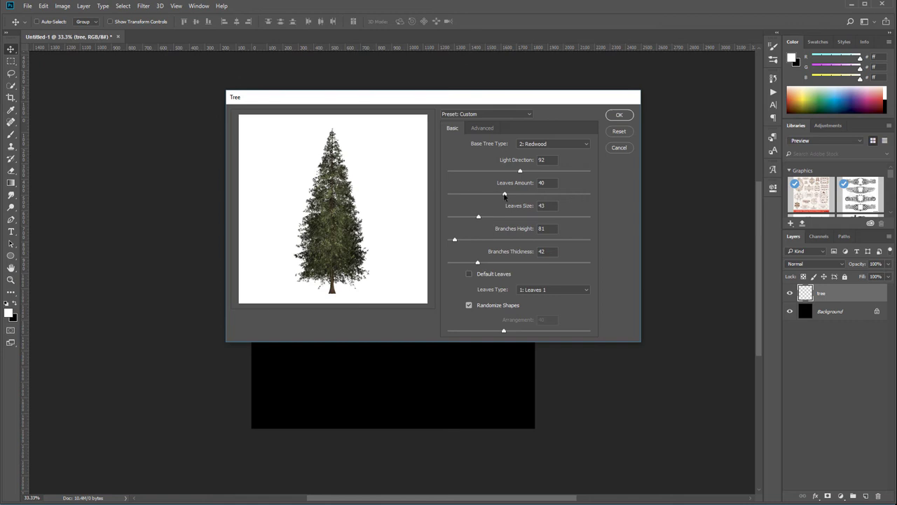
drag(505, 194, 422, 217)
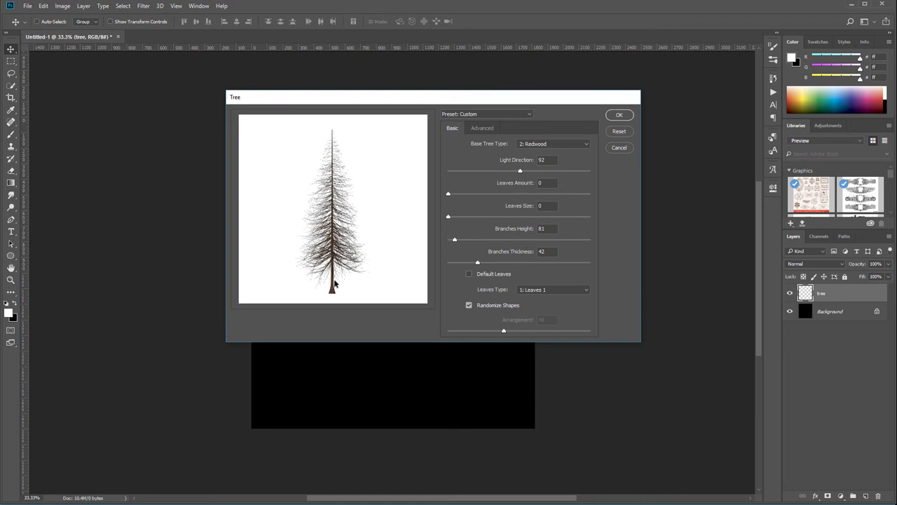
drag(454, 241, 511, 240)
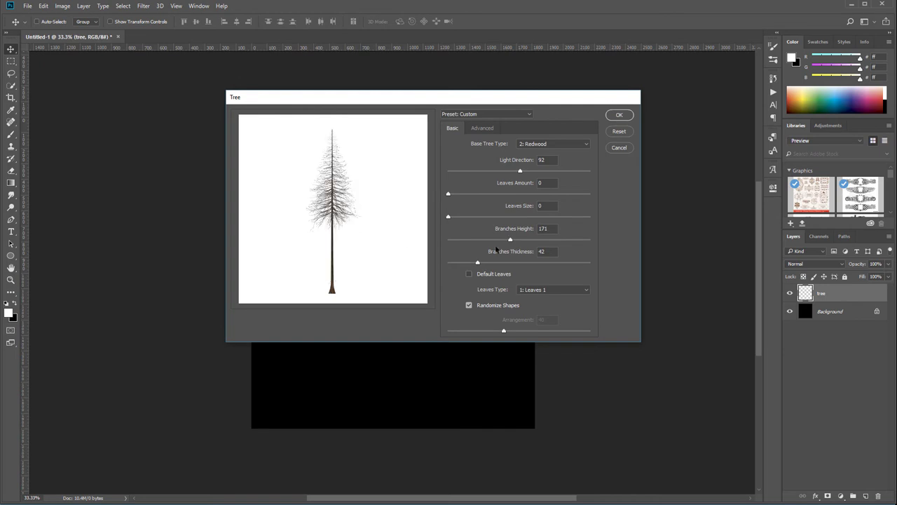
drag(510, 239, 452, 241)
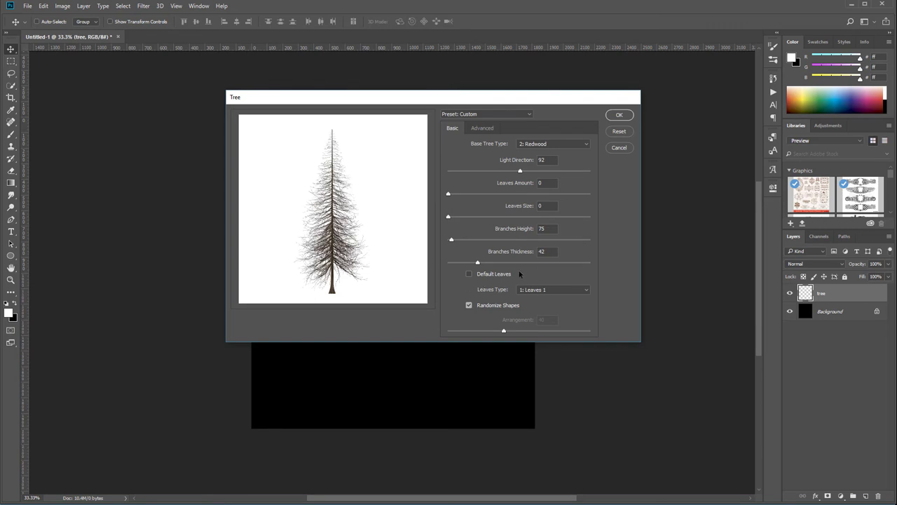
Test Arrangement 1 with Randomize Shapes off, re-enable it, and review the Advanced tree settings.
click(469, 305)
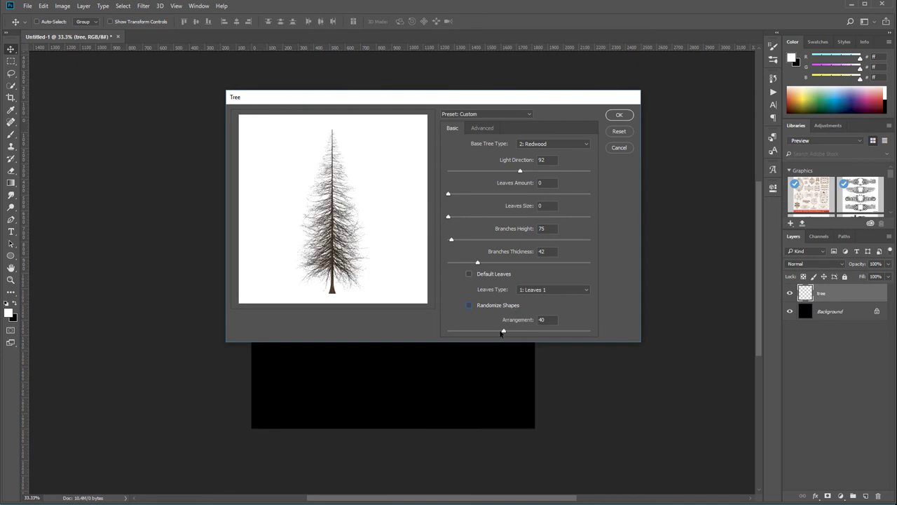
drag(503, 330, 448, 331)
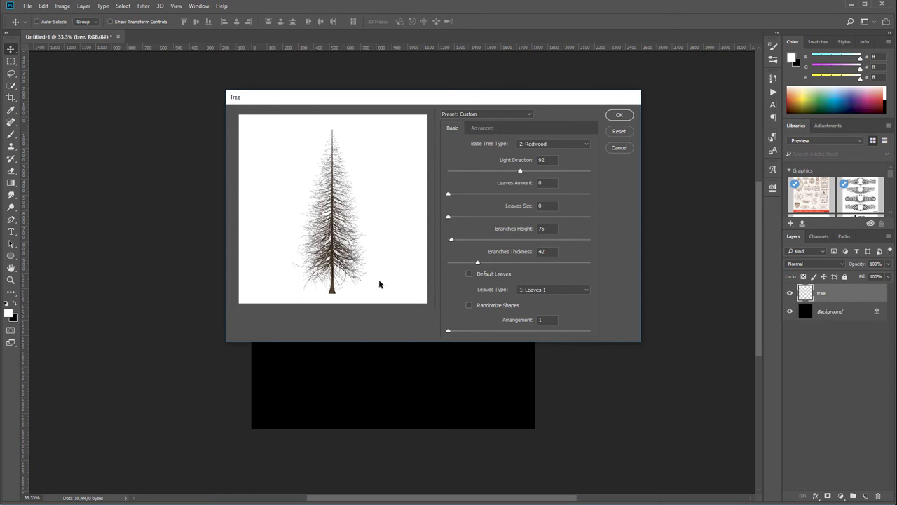
click(469, 306)
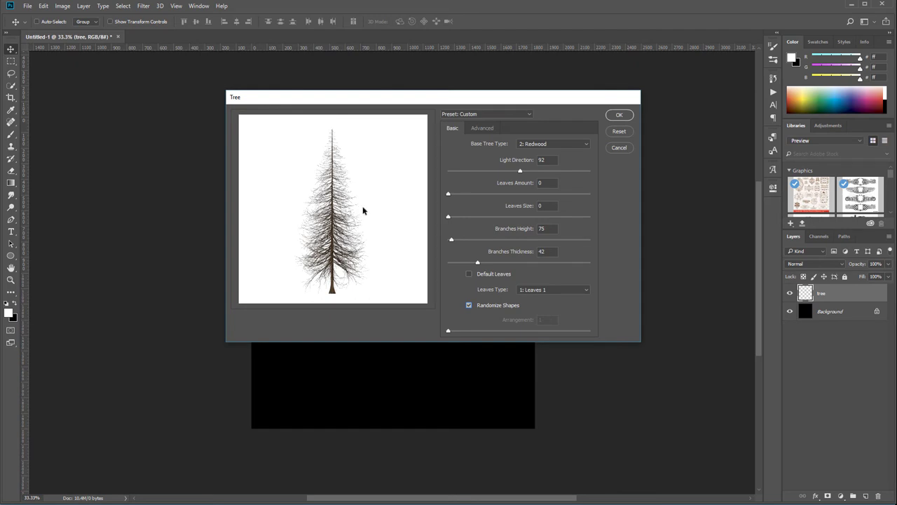
click(494, 129)
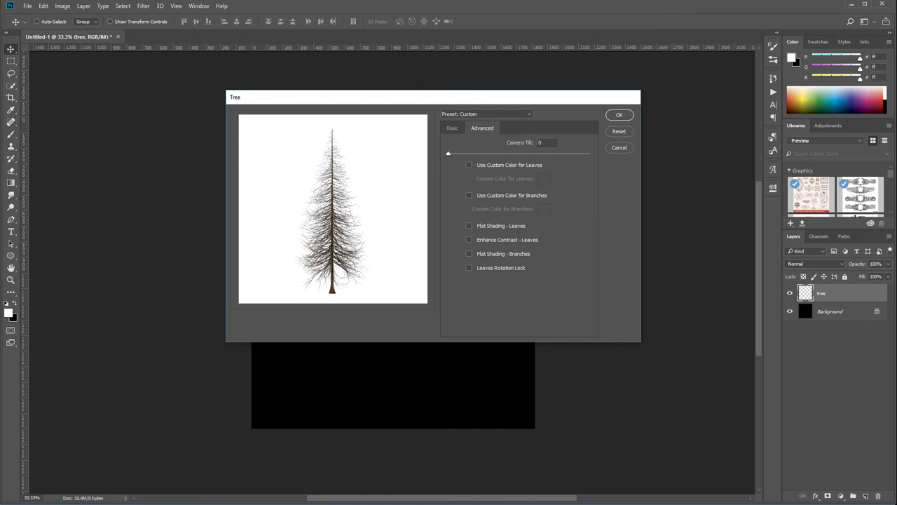
click(450, 129)
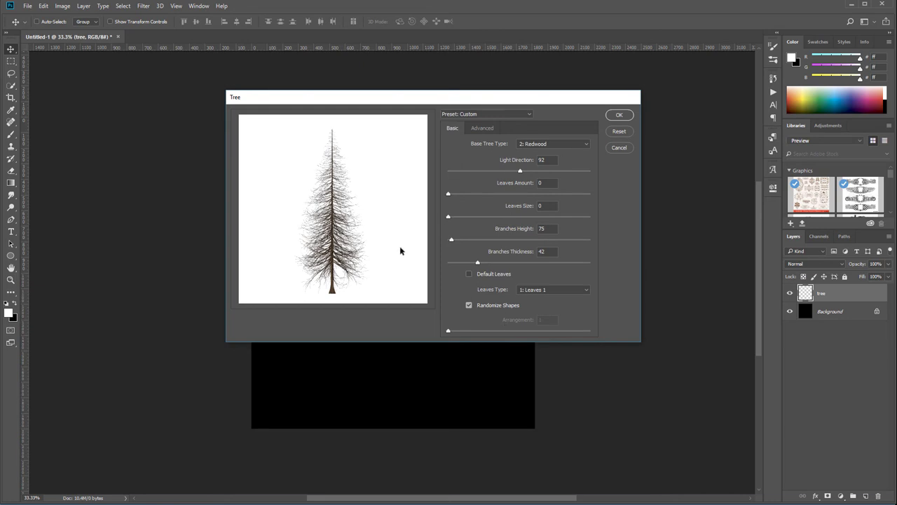
Render the tree, hide the black Background, and crop narrowly around it, keeping cropped pixels.
click(618, 116)
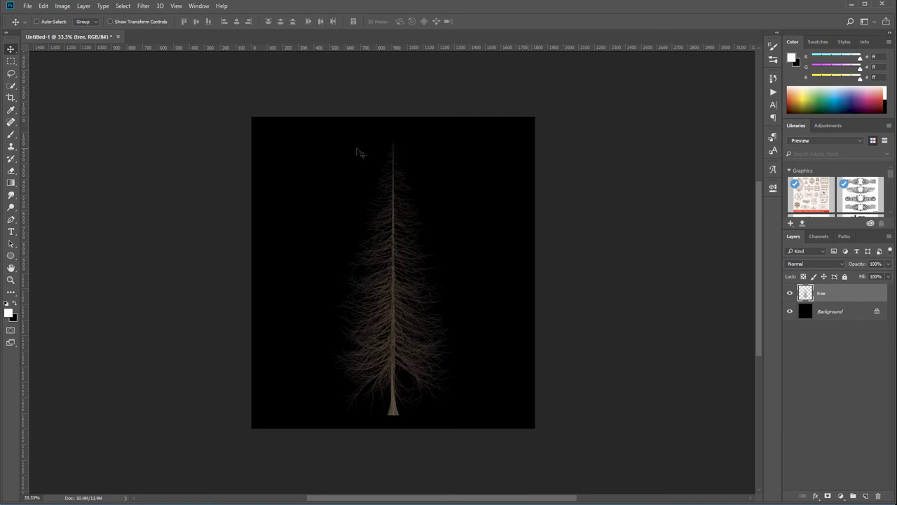
click(791, 311)
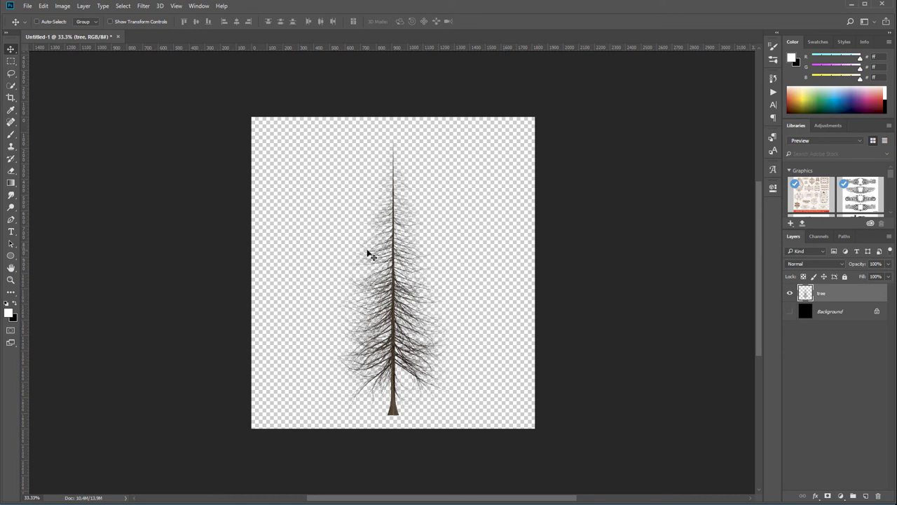
click(11, 98)
drag(252, 270, 281, 269)
drag(507, 274, 469, 277)
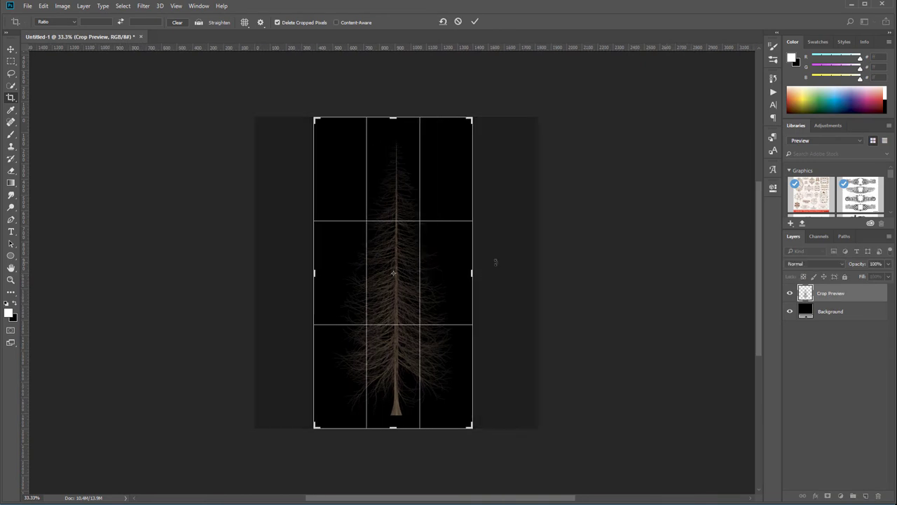
click(277, 22)
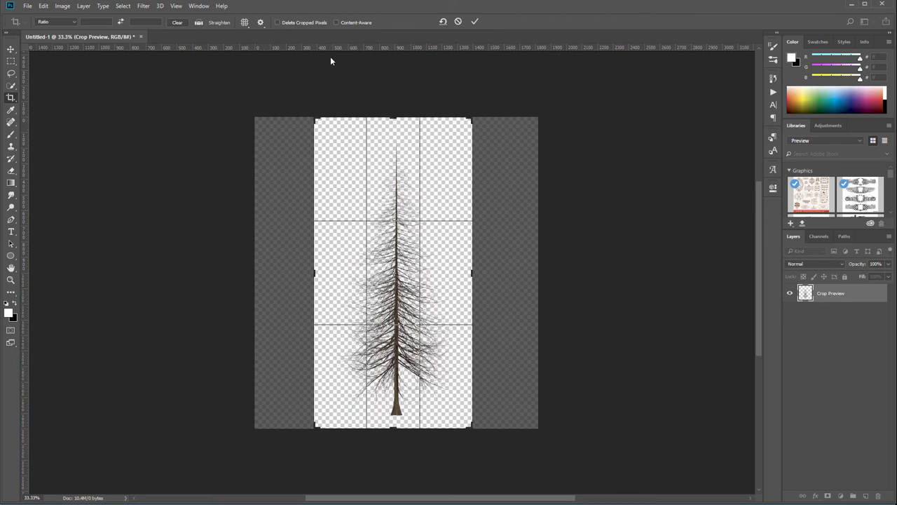
key(Return)
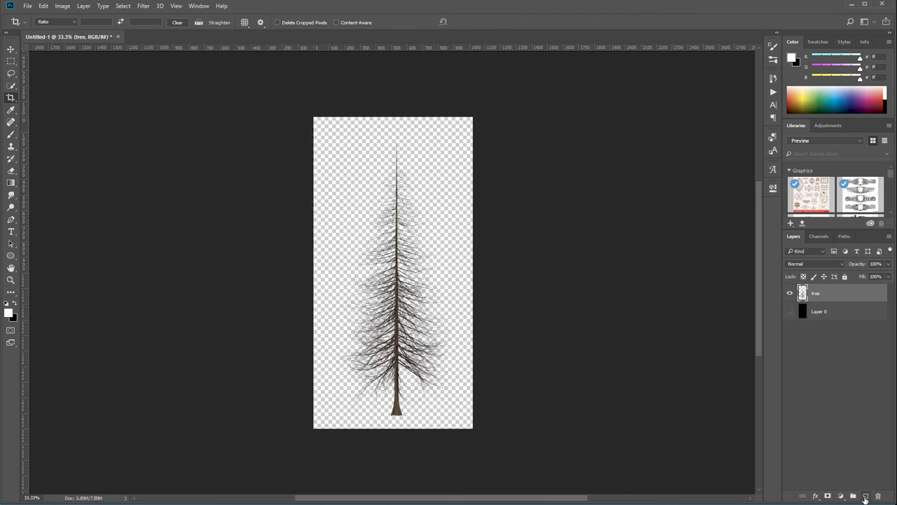
Render a second Redwood on a new Layer 1 using the last Tree filter settings.
click(866, 496)
click(144, 6)
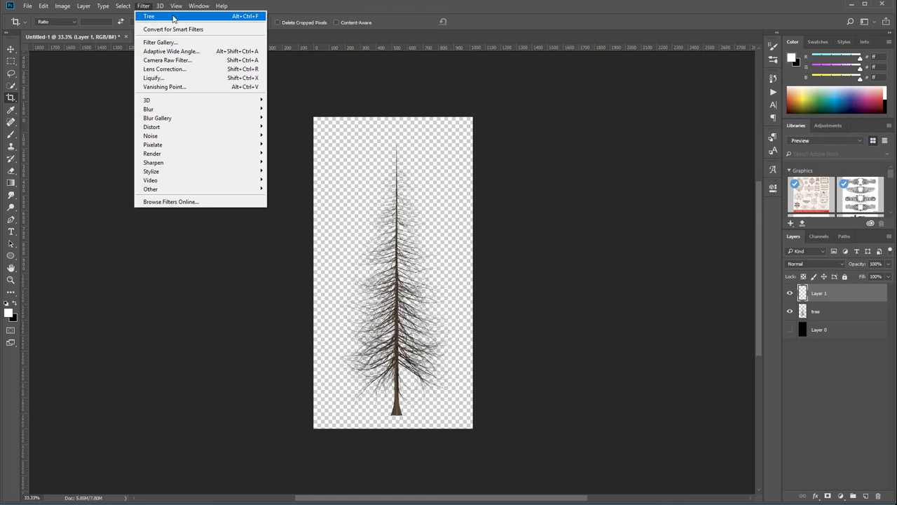
click(173, 17)
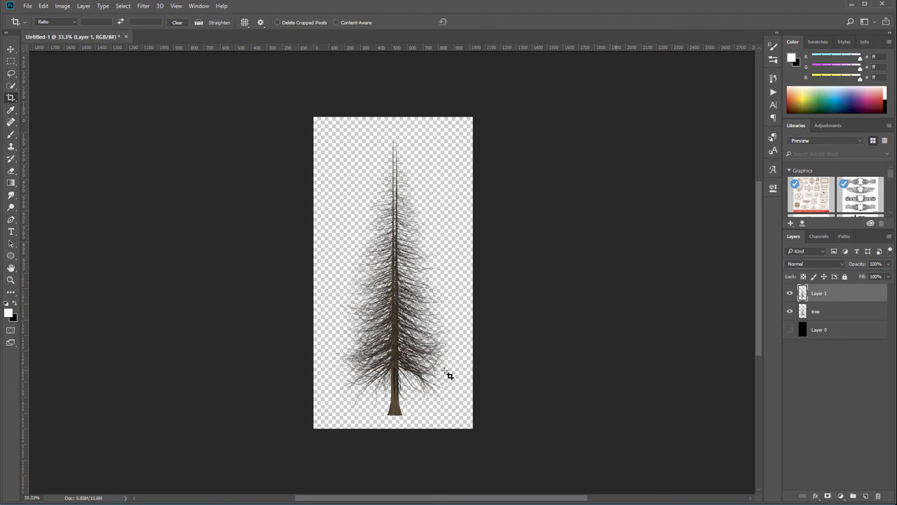
Crop the empty transparent area above the treetop.
click(395, 126)
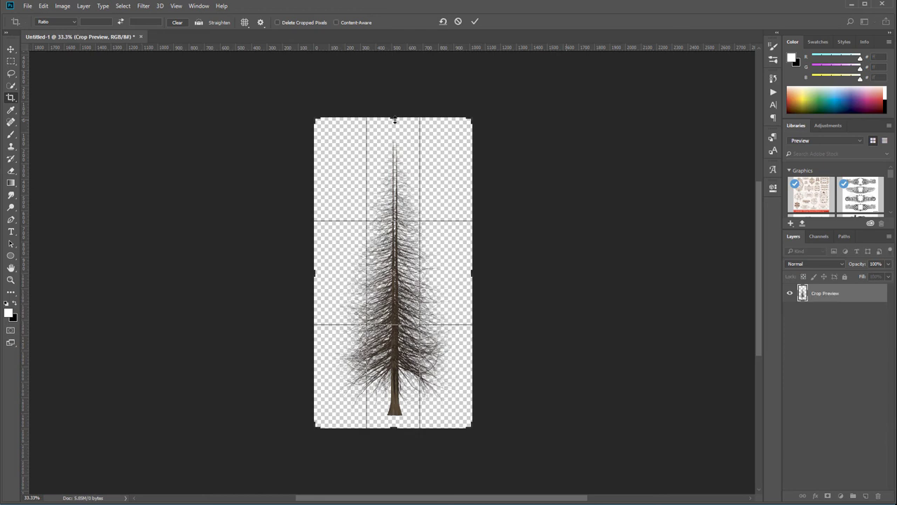
drag(394, 126, 393, 150)
key(Return)
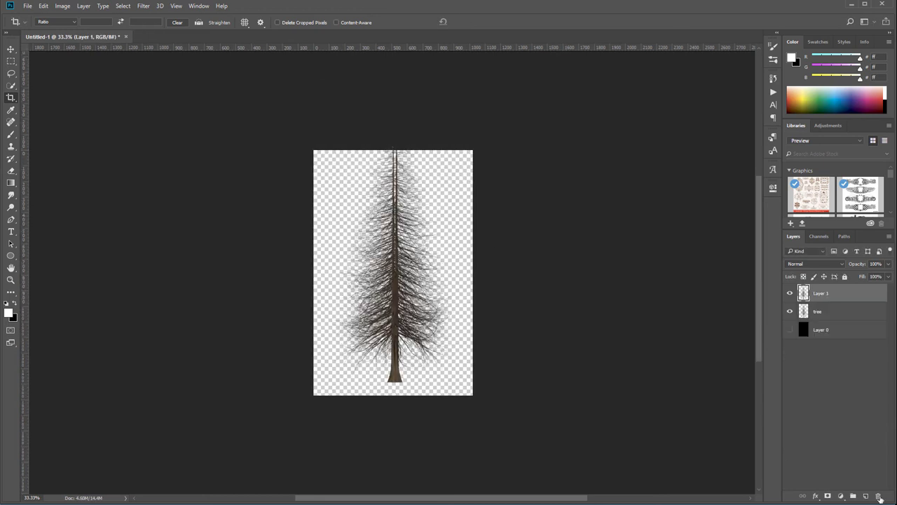
Render a third tree on new Layer 2 and toggle layer visibility to compare renders.
click(865, 495)
click(143, 6)
click(151, 14)
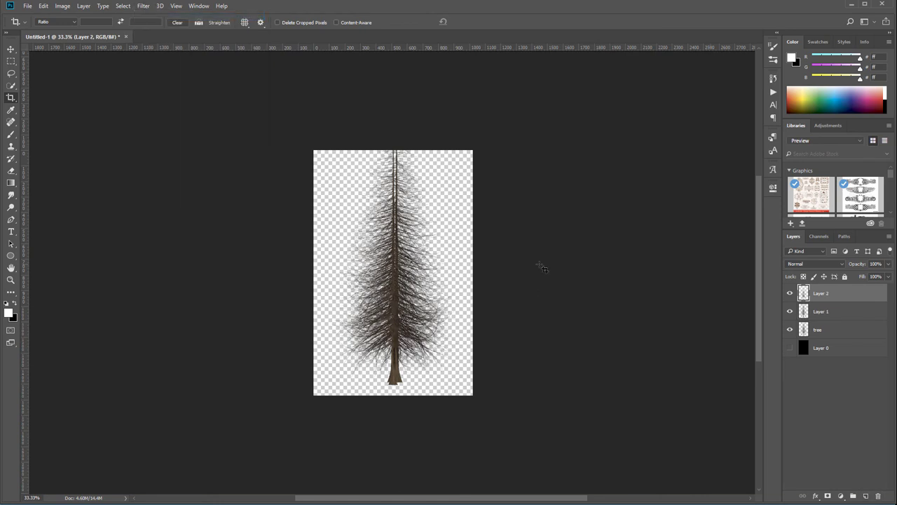
click(790, 315)
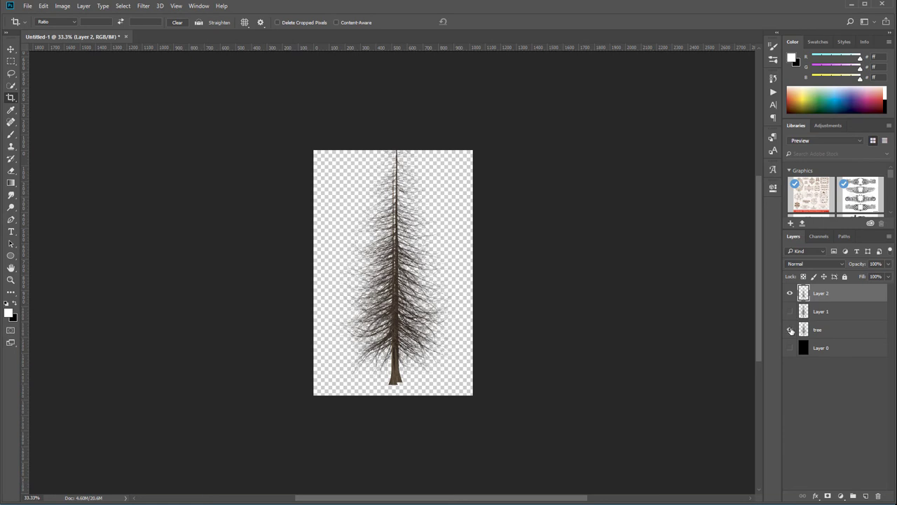
click(790, 329)
click(791, 329)
click(791, 329)
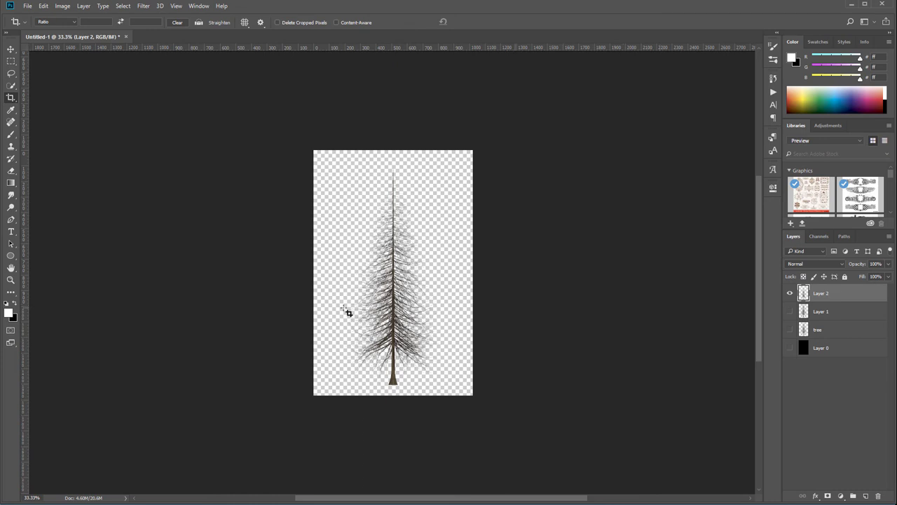
Enlarge the canvas upward and to both the left and right sides.
click(428, 278)
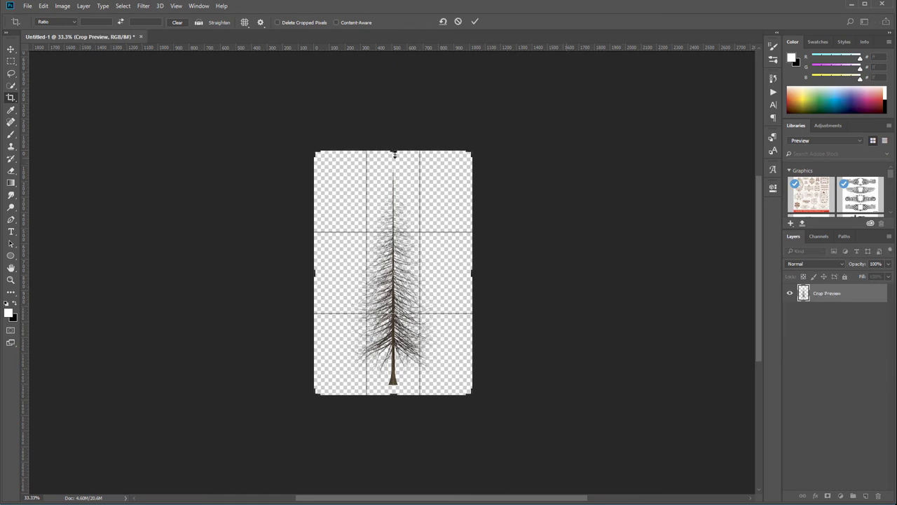
drag(394, 151, 396, 118)
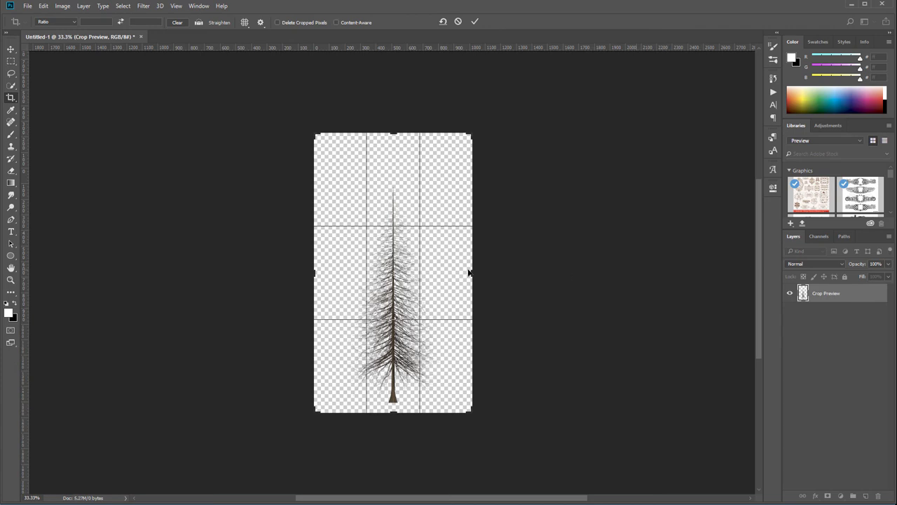
drag(470, 272, 488, 272)
drag(300, 273, 281, 273)
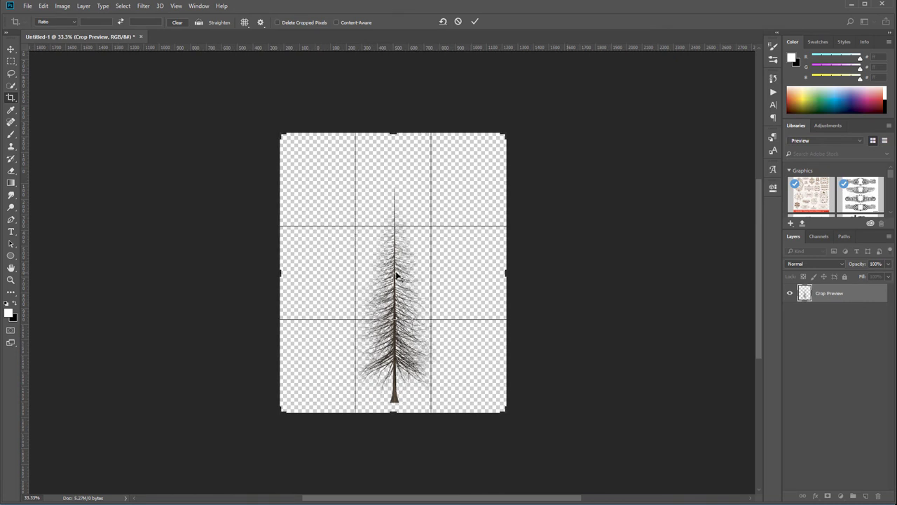
key(Return)
Show the tree layer and expand the canvas further upward, left and right.
click(790, 329)
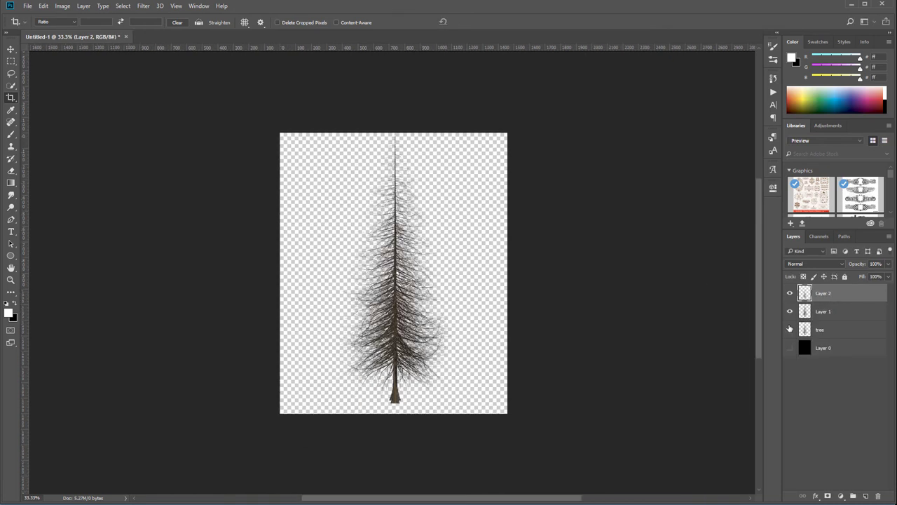
click(370, 161)
drag(389, 133, 391, 129)
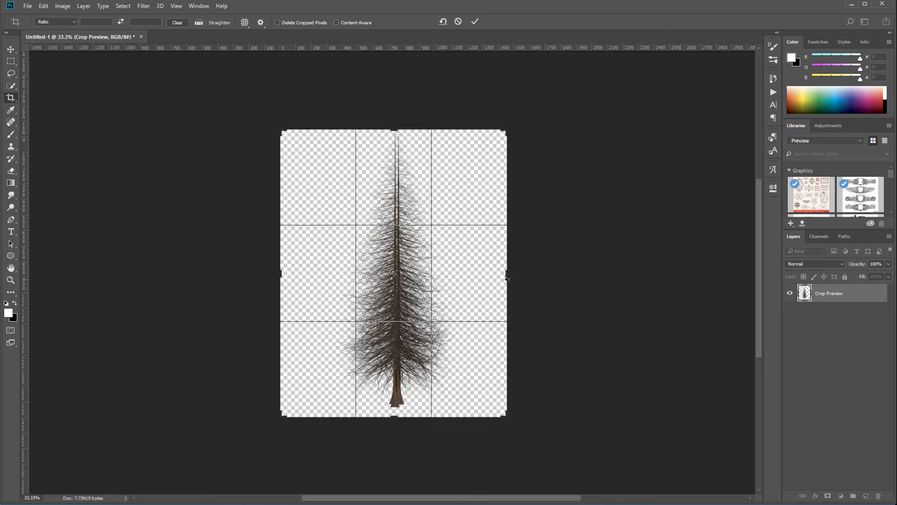
drag(508, 278, 514, 267)
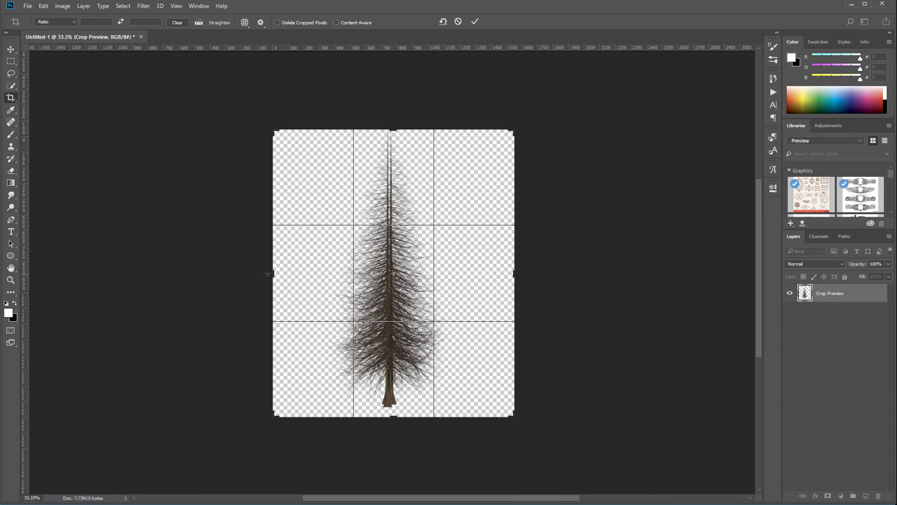
drag(269, 274, 262, 261)
key(Return)
Move Layer 2's tree to the left and Layer 1's tree to the right of the main tree.
click(11, 49)
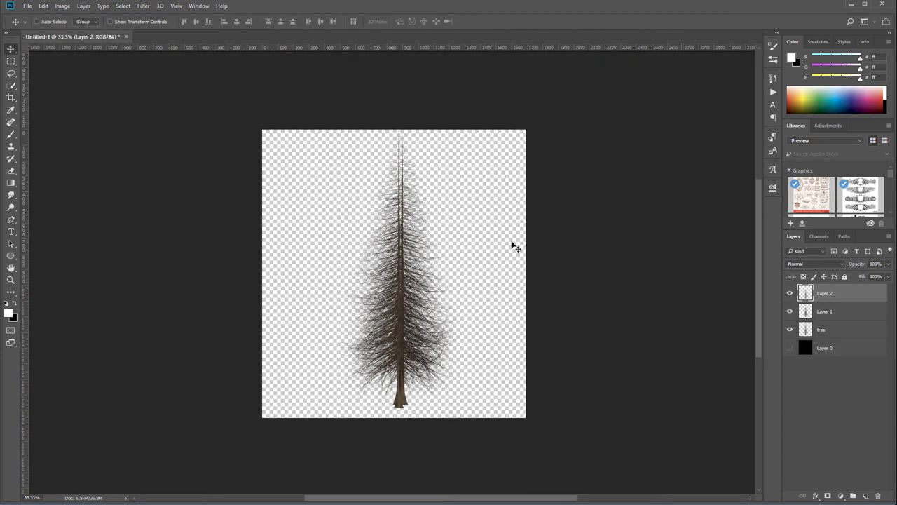
click(790, 311)
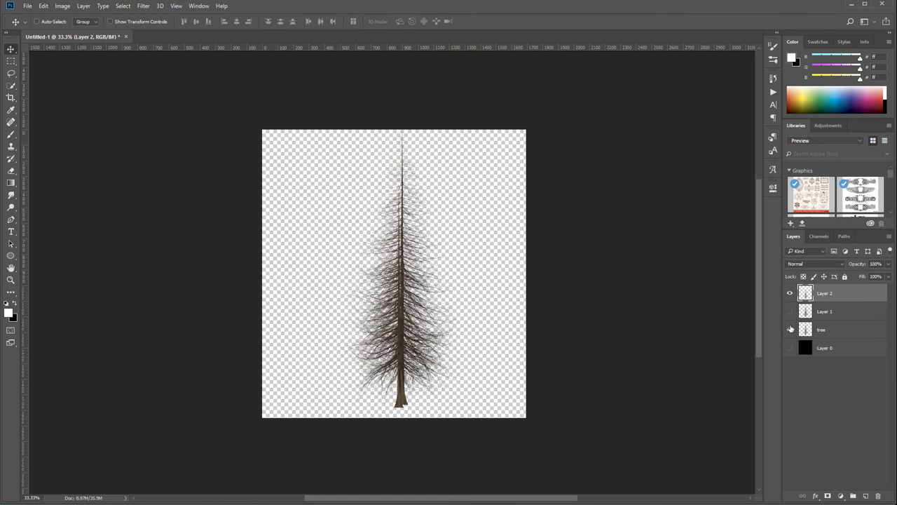
click(790, 329)
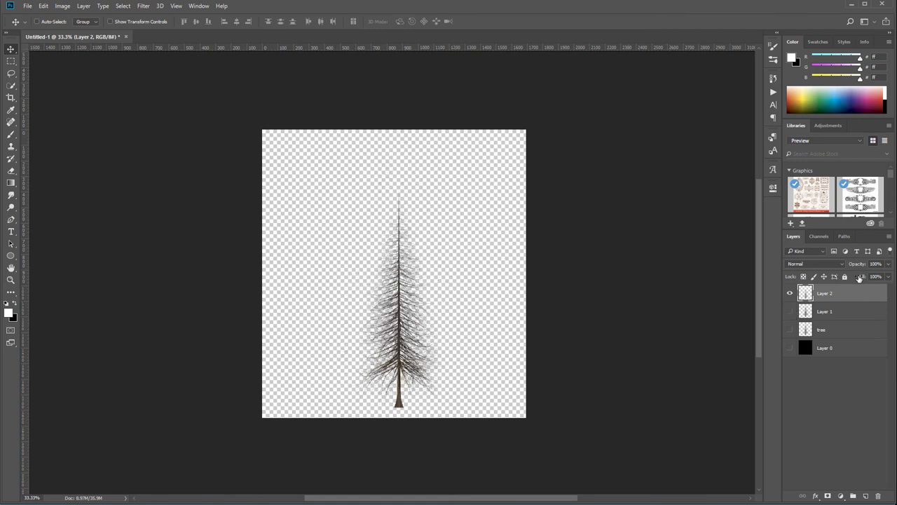
click(790, 311)
click(790, 330)
drag(405, 270, 373, 268)
click(827, 311)
drag(398, 311, 462, 289)
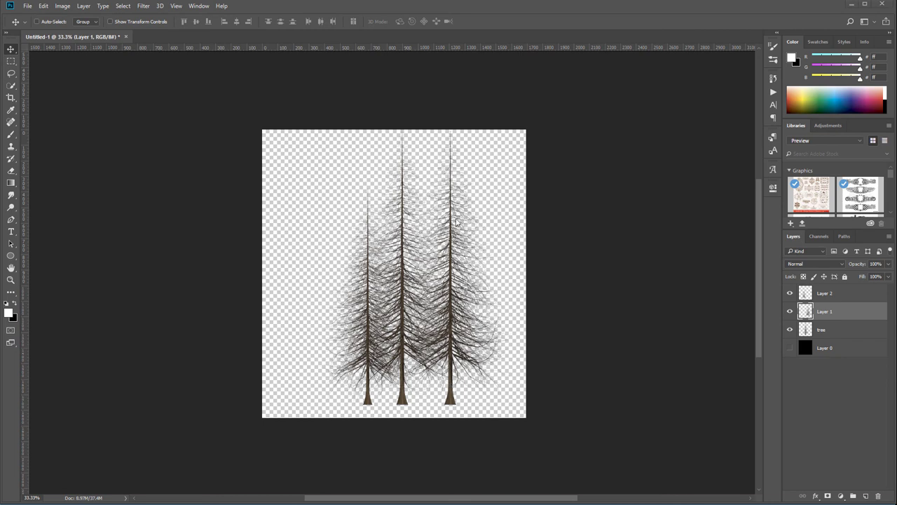
click(143, 6)
mouse_move(211, 128)
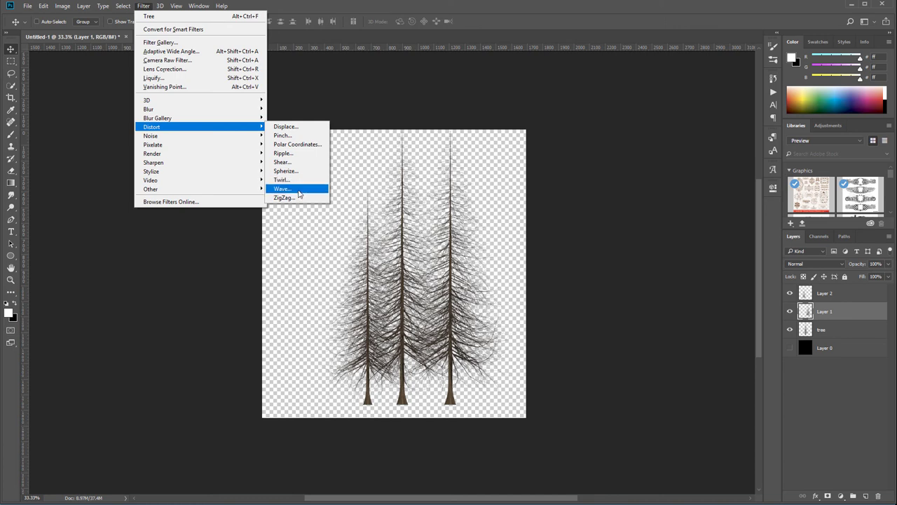
Apply a Wave distortion to Layer 1's tree with wavelength 10–337 and amplitude 1–10.
click(298, 194)
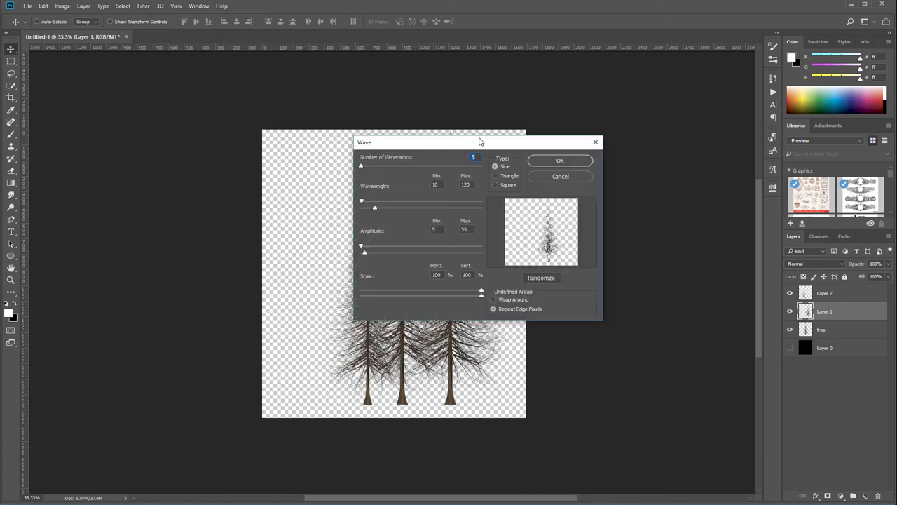
drag(480, 141, 622, 102)
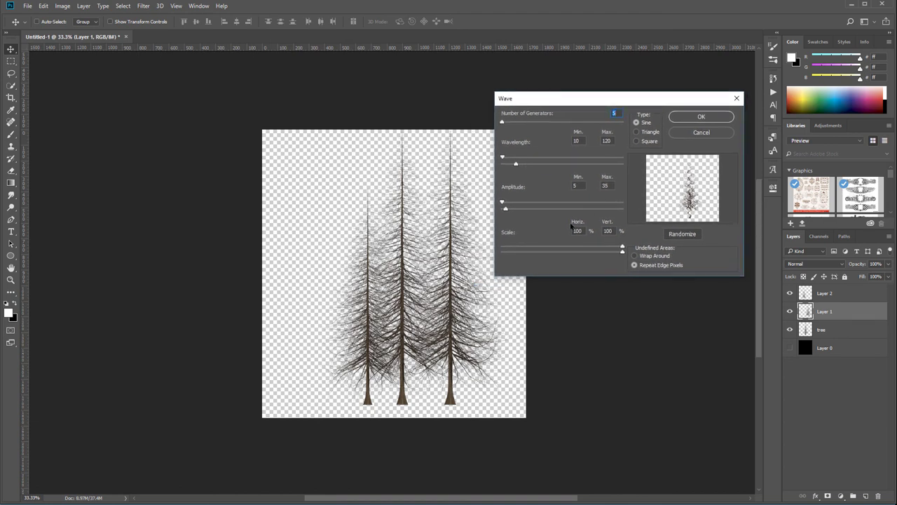
drag(507, 209, 501, 211)
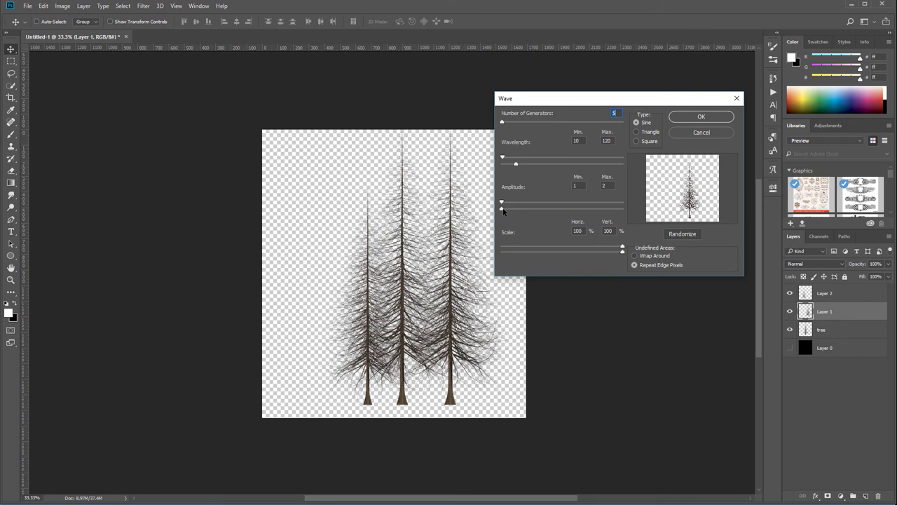
drag(503, 210, 505, 211)
click(605, 115)
drag(516, 164, 541, 163)
drag(501, 211, 502, 212)
click(714, 118)
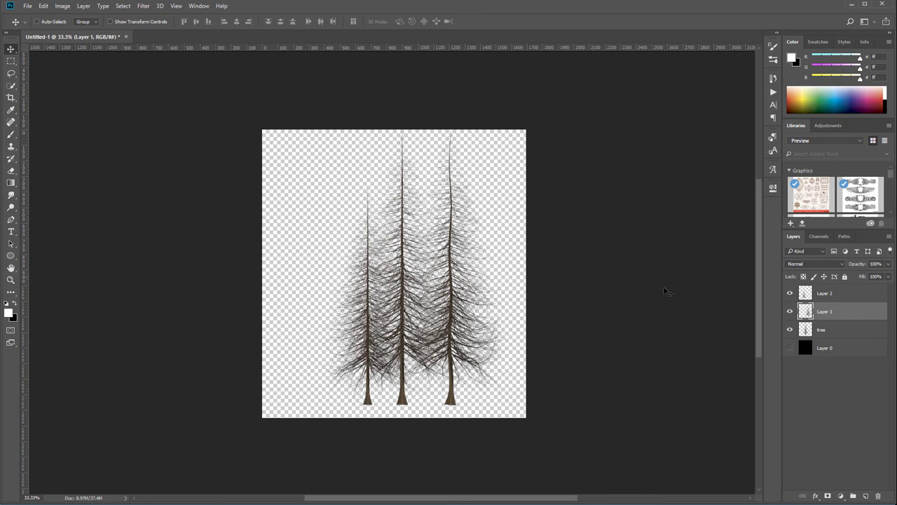
Warp Layer 1's Redwood so its trunk and top curve gently to the right.
click(41, 7)
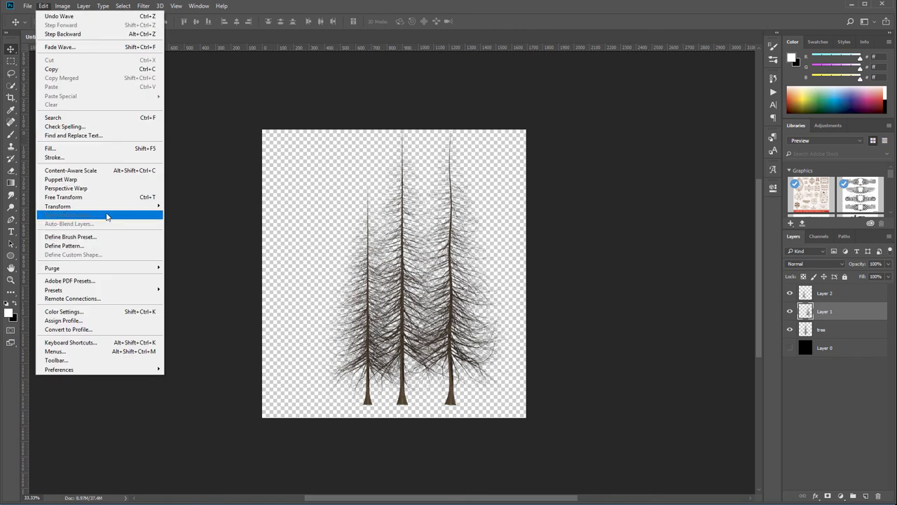
mouse_move(108, 211)
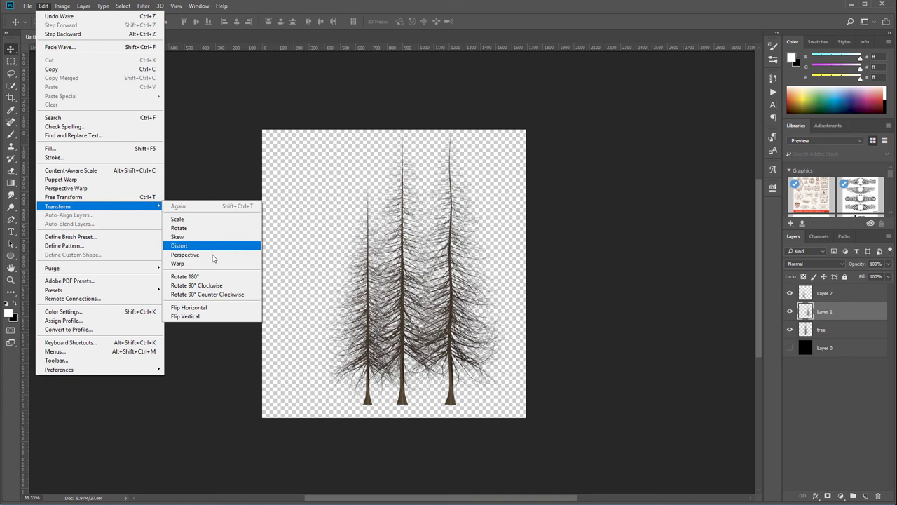
click(233, 264)
drag(512, 135, 498, 130)
drag(386, 132, 375, 130)
drag(430, 223, 454, 222)
drag(432, 314, 439, 314)
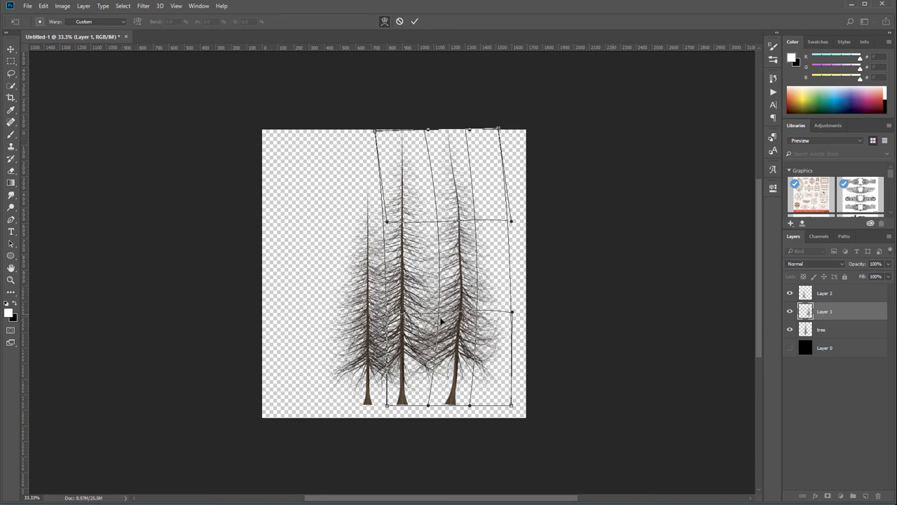
drag(441, 321, 443, 301)
drag(477, 223, 473, 220)
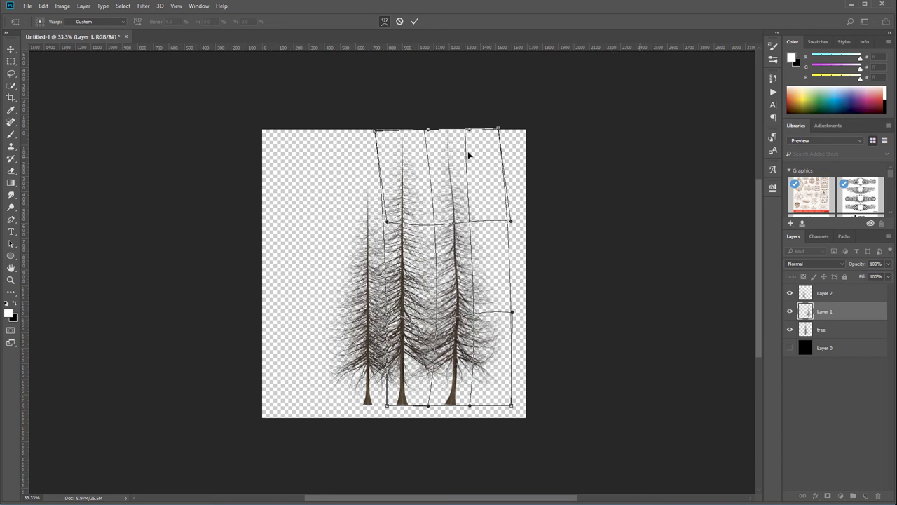
drag(466, 130, 413, 137)
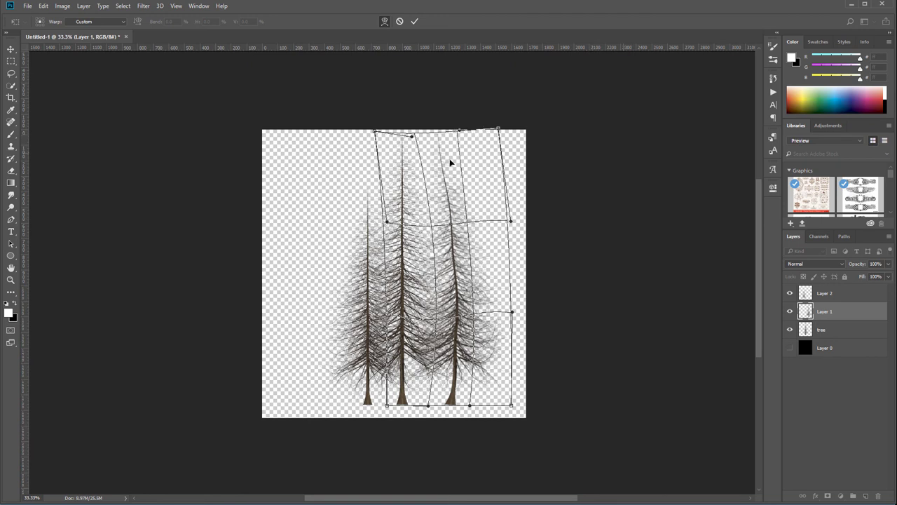
key(Return)
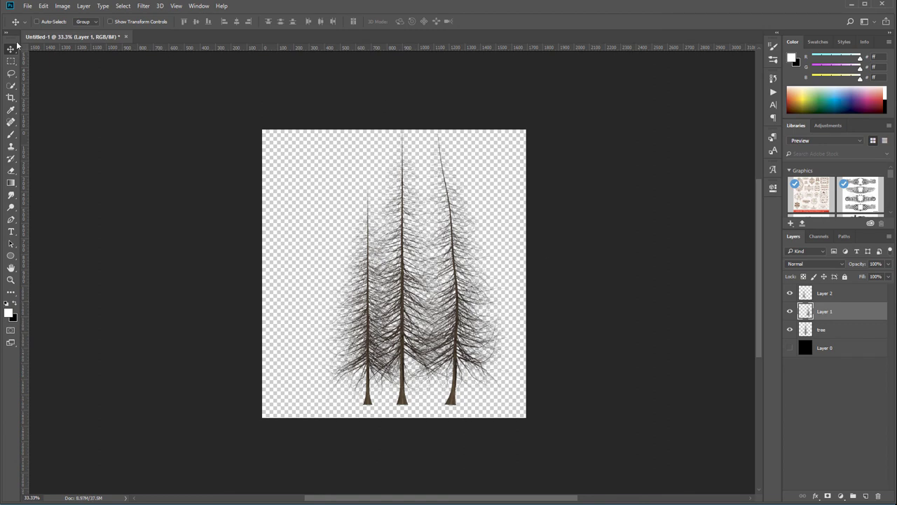
Shift the bent tree toward the canvas's right edge and scale it up slightly.
drag(474, 304, 514, 284)
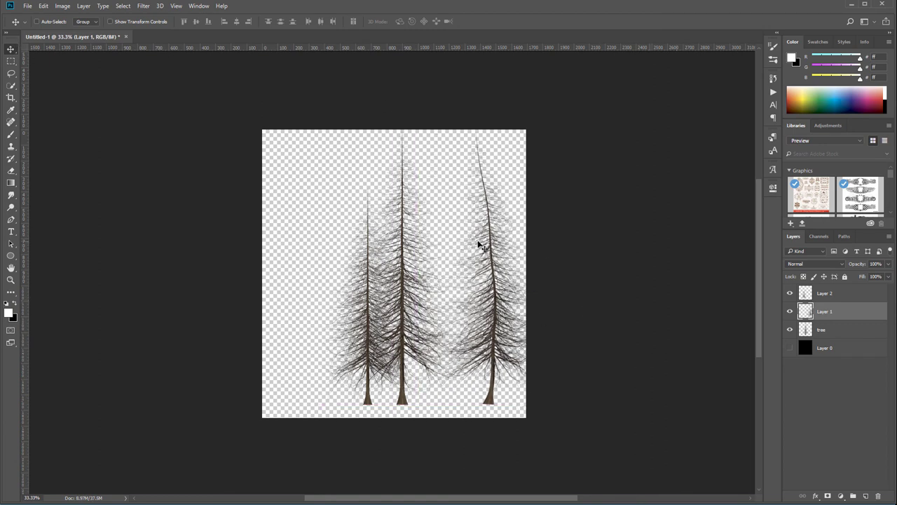
key(ctrl+t)
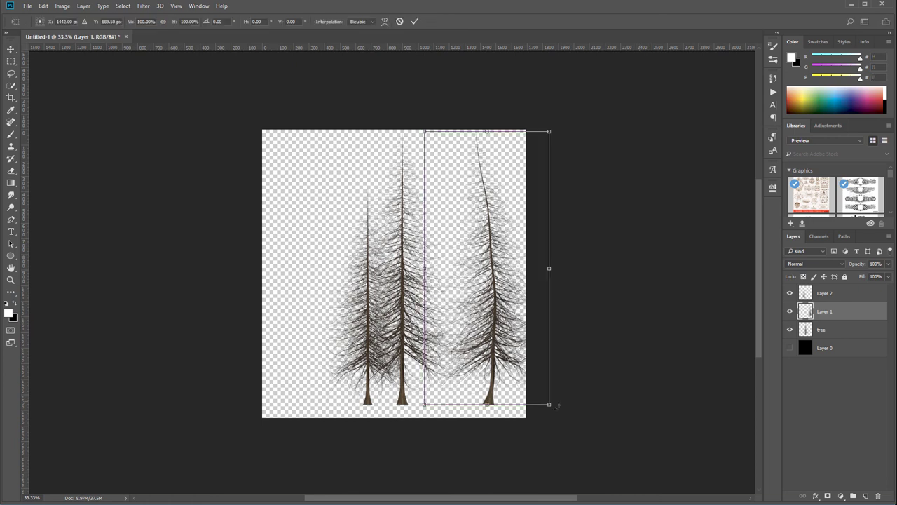
drag(560, 406, 559, 400)
key(Return)
drag(506, 288, 502, 287)
key(m)
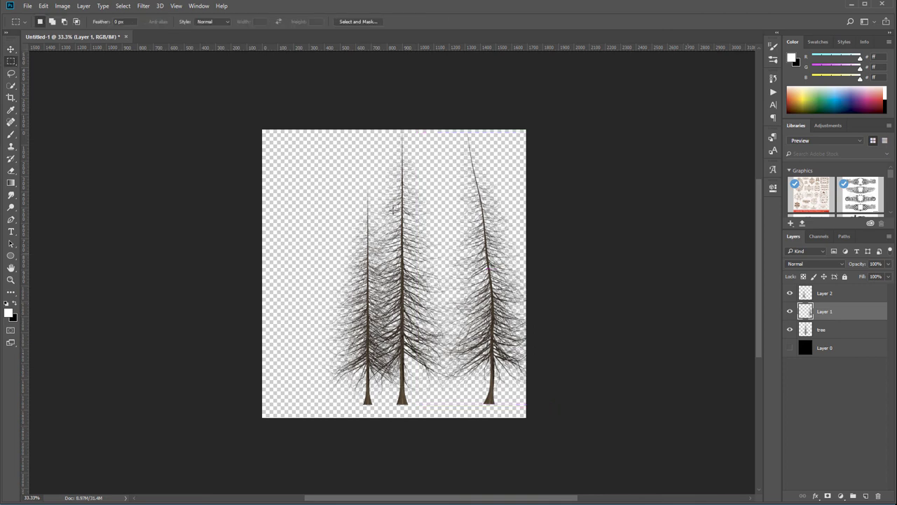
Crop outward to widen the canvas on both the left and right sides.
click(10, 97)
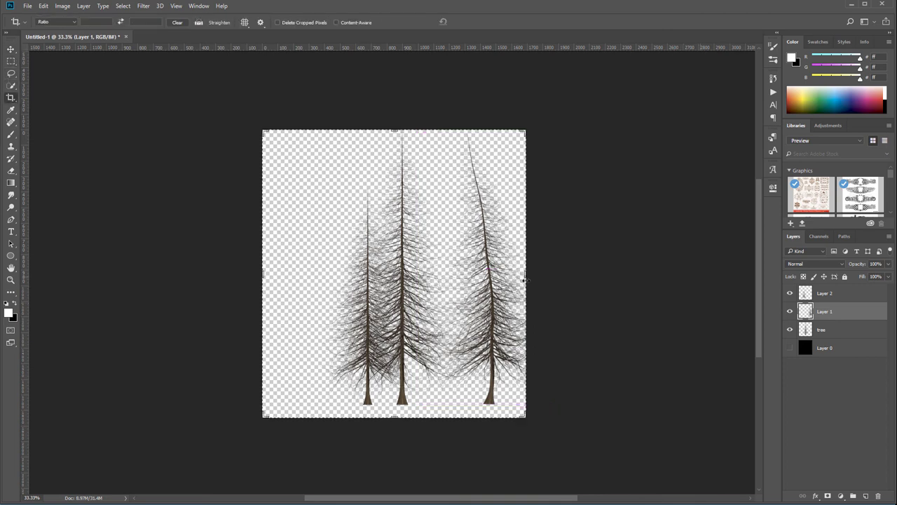
drag(530, 286, 597, 266)
drag(194, 272, 132, 272)
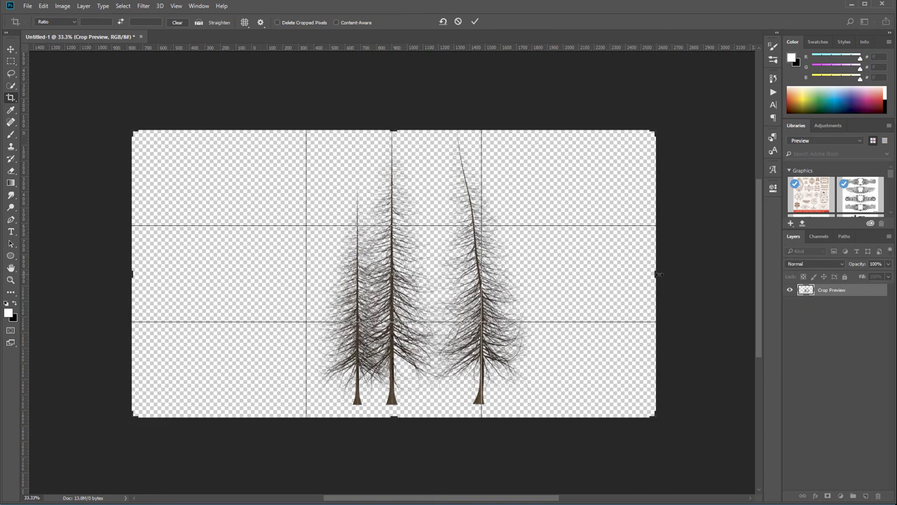
drag(658, 273, 664, 274)
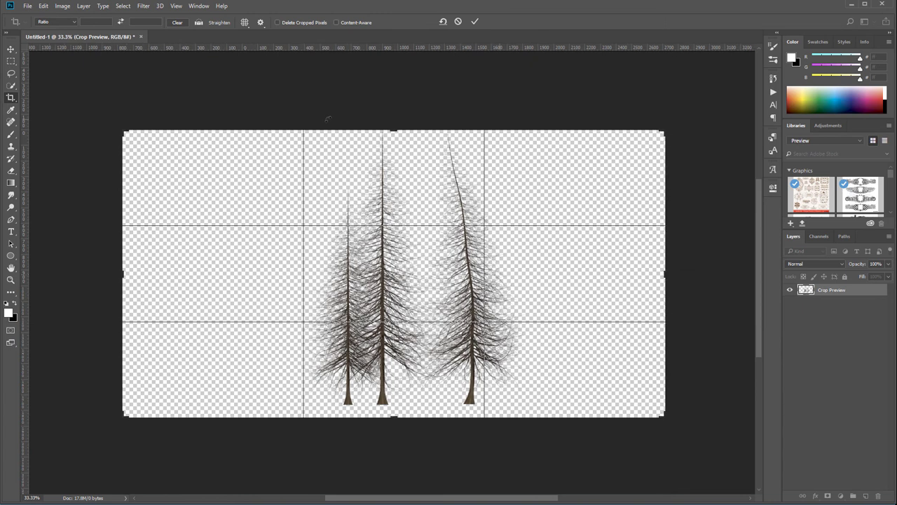
key(Return)
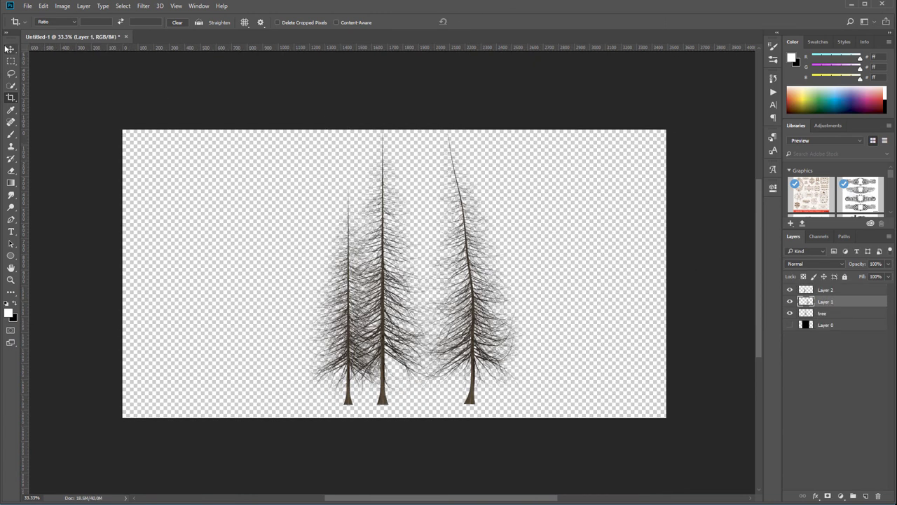
Spread the bent, tall and small trees across the canvas and add an empty Layer 3.
click(9, 48)
drag(500, 281, 592, 293)
click(841, 313)
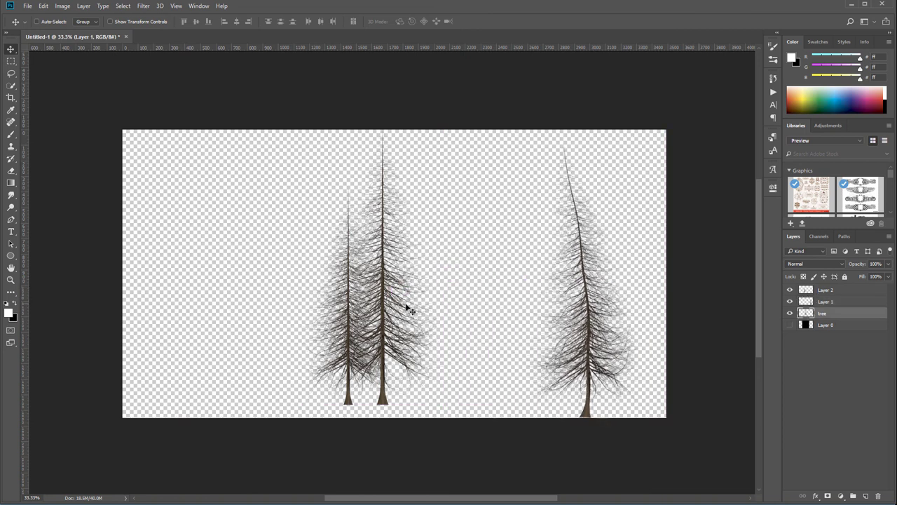
drag(364, 309, 265, 298)
click(826, 290)
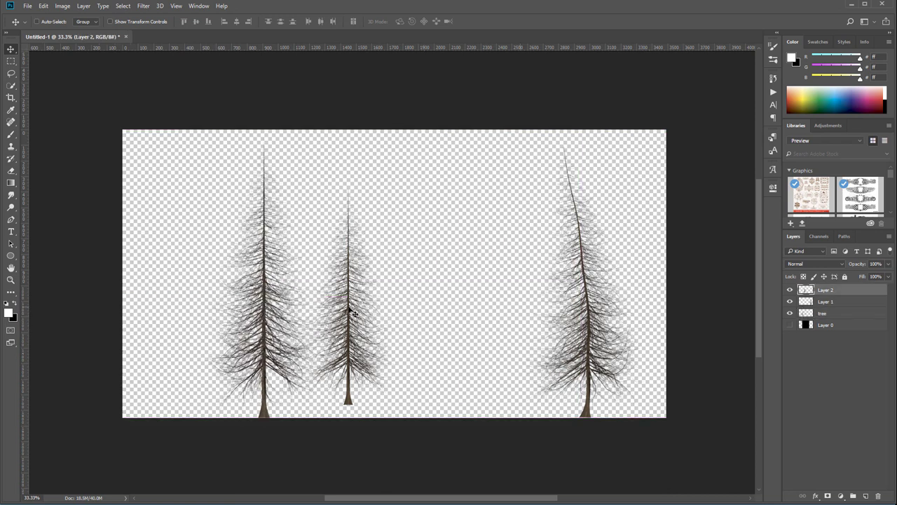
drag(348, 307, 361, 319)
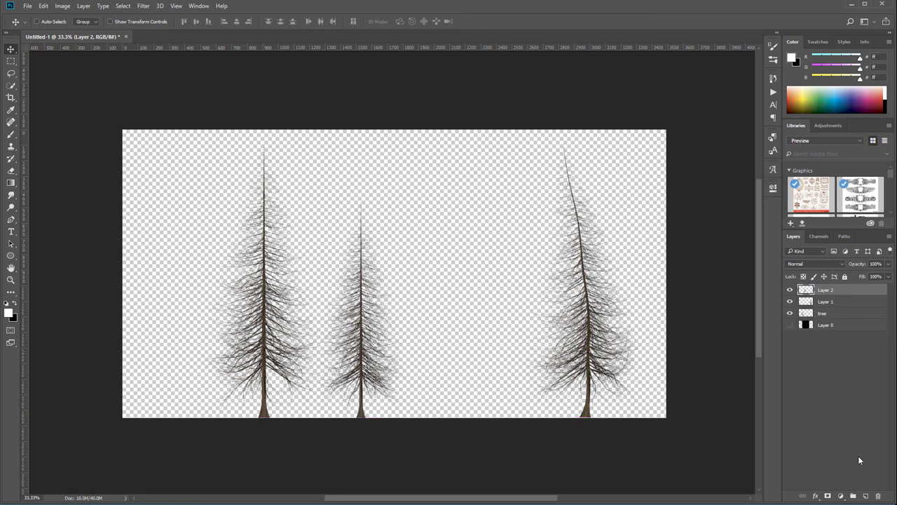
click(864, 496)
Render a new tree with Filter > Render > Tree in a marquee area and move it beside the big tree.
click(11, 61)
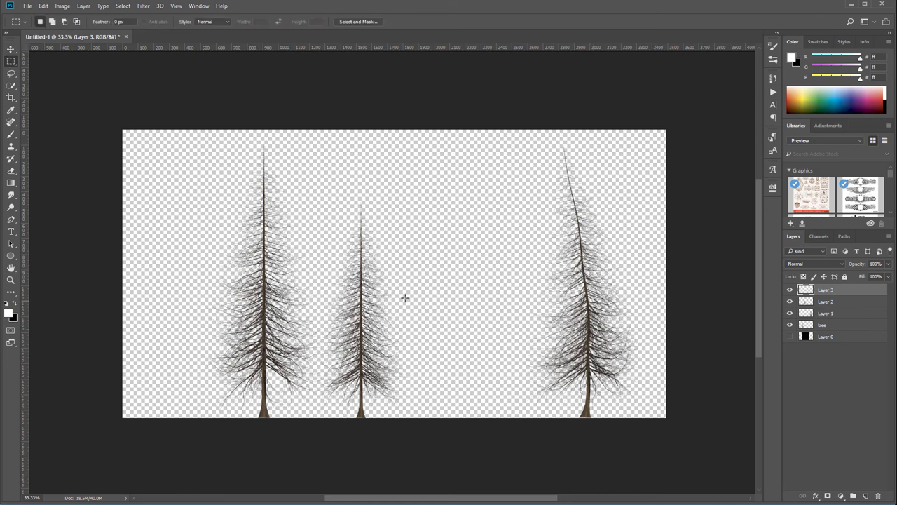
drag(390, 272, 543, 419)
click(143, 6)
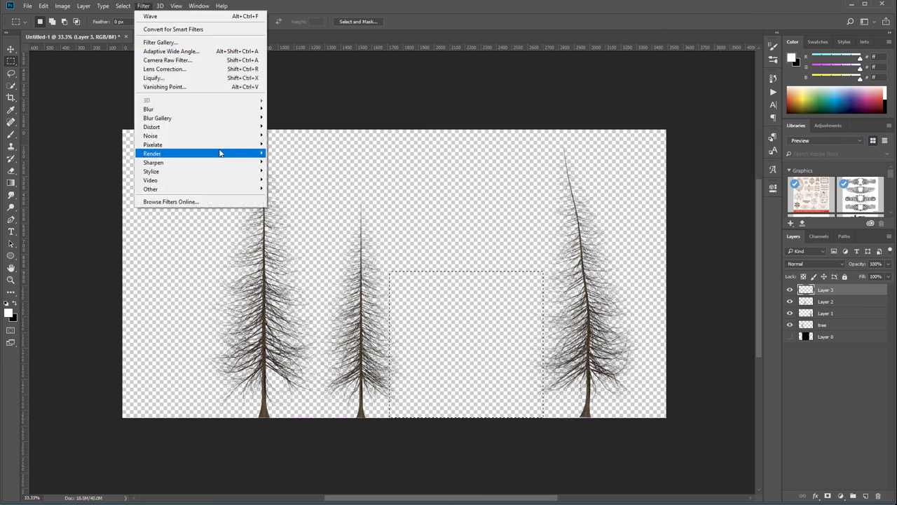
mouse_move(217, 154)
click(281, 171)
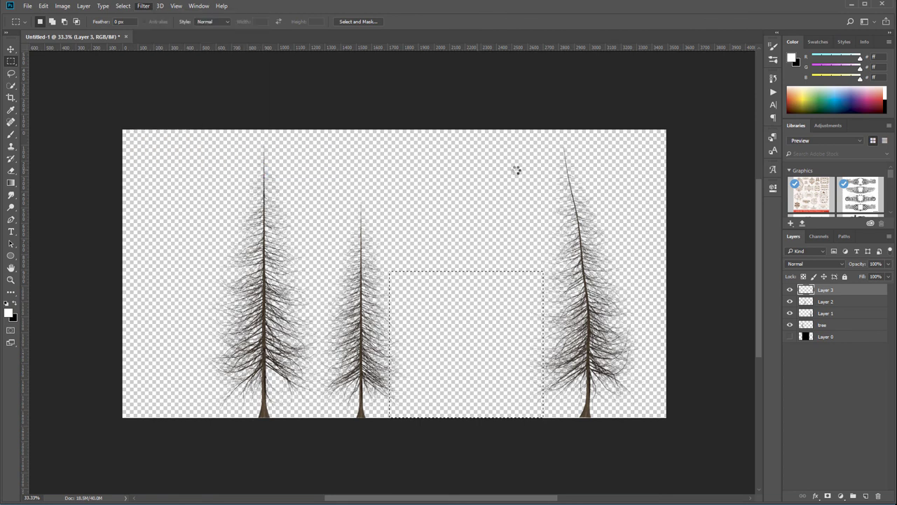
click(633, 134)
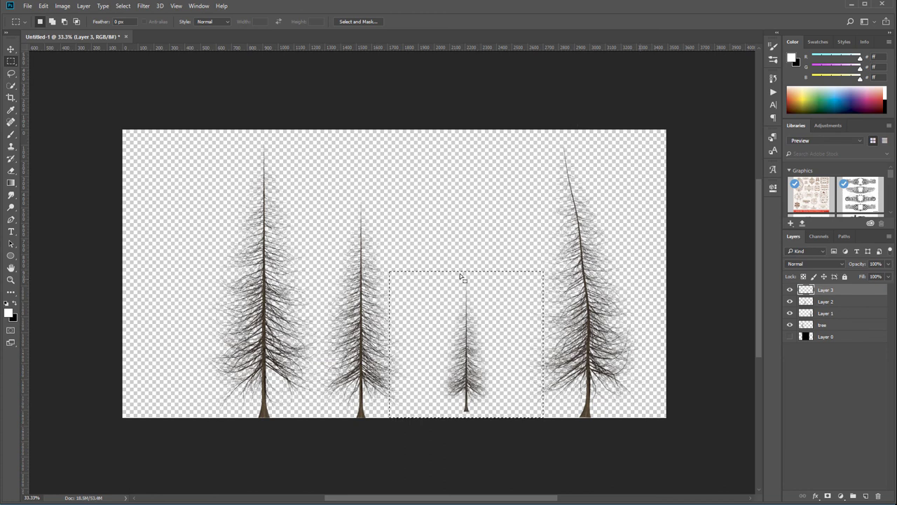
key(ctrl+d)
click(11, 49)
drag(497, 357, 604, 359)
drag(593, 397, 588, 397)
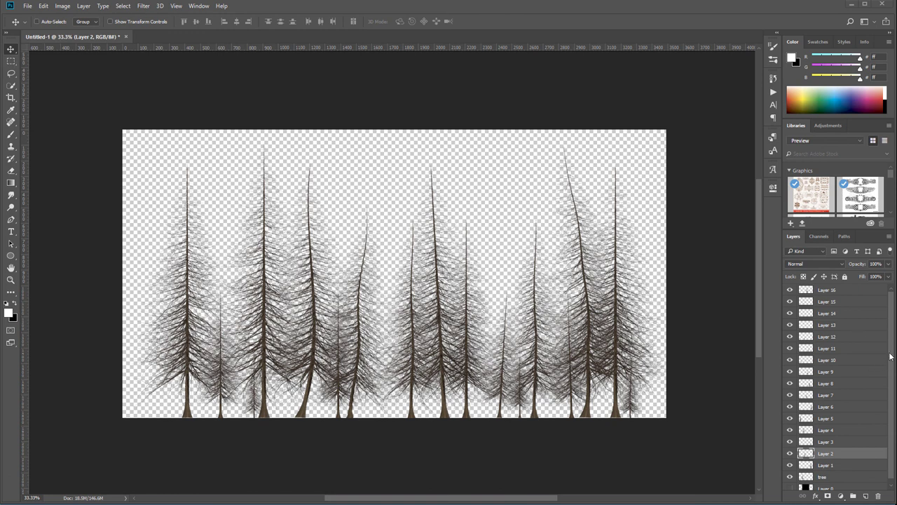
Group the layers from the tree layer up to Layer 16 into Group 1 and merge the group.
click(838, 477)
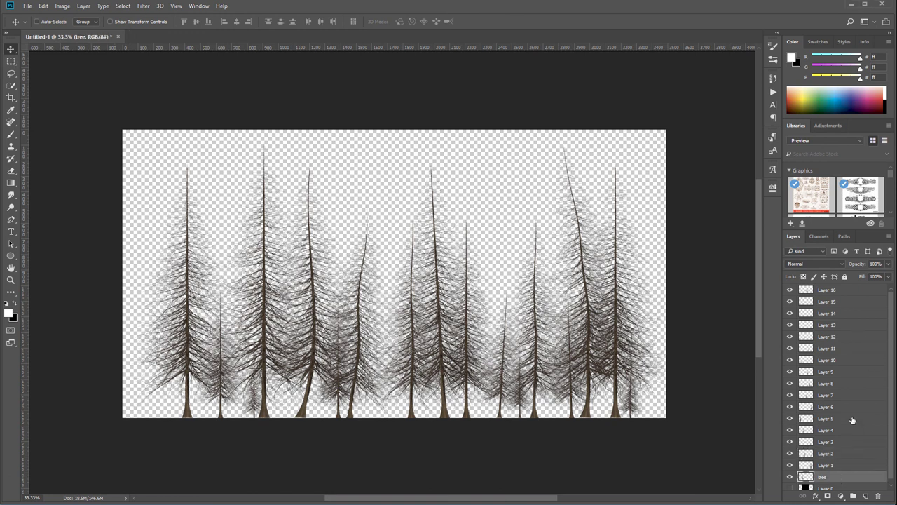
shift+click(852, 290)
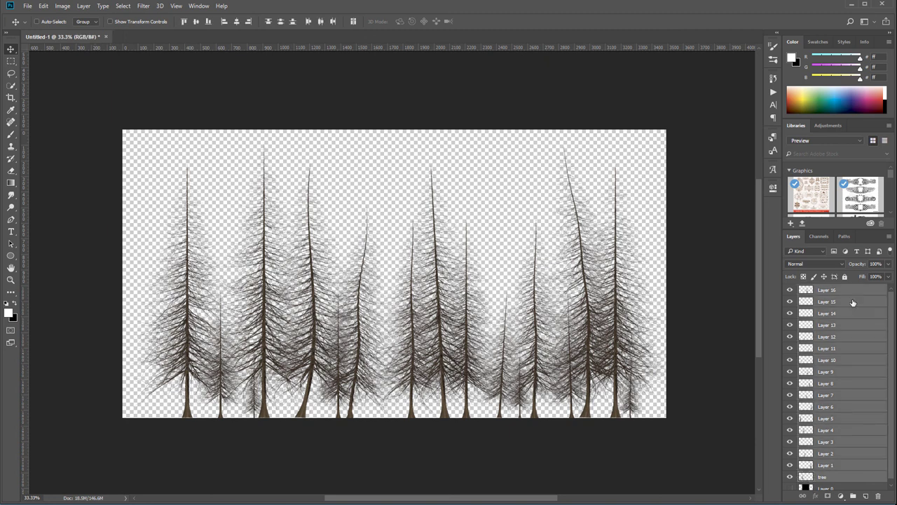
key(ctrl+g)
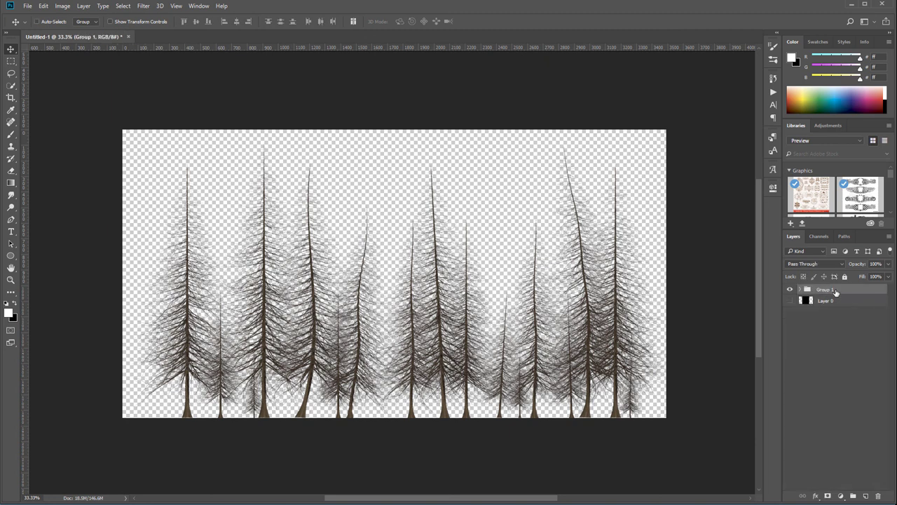
right_click(836, 293)
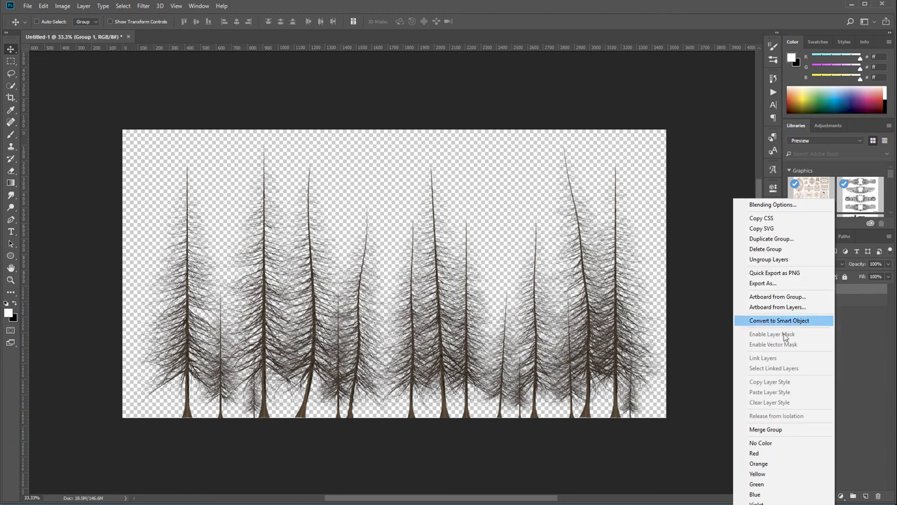
click(778, 429)
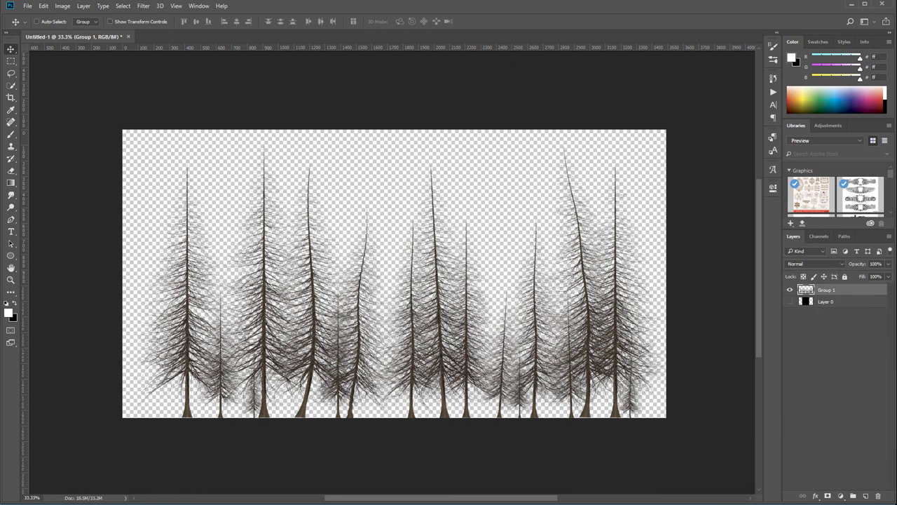
Toggle the merged Group 1 layer's visibility off and on twice to check it.
click(791, 290)
click(790, 290)
click(791, 291)
click(791, 291)
Duplicate the merged tree layer, flip the copy horizontally, and shift it sideways.
key(ctrl+j)
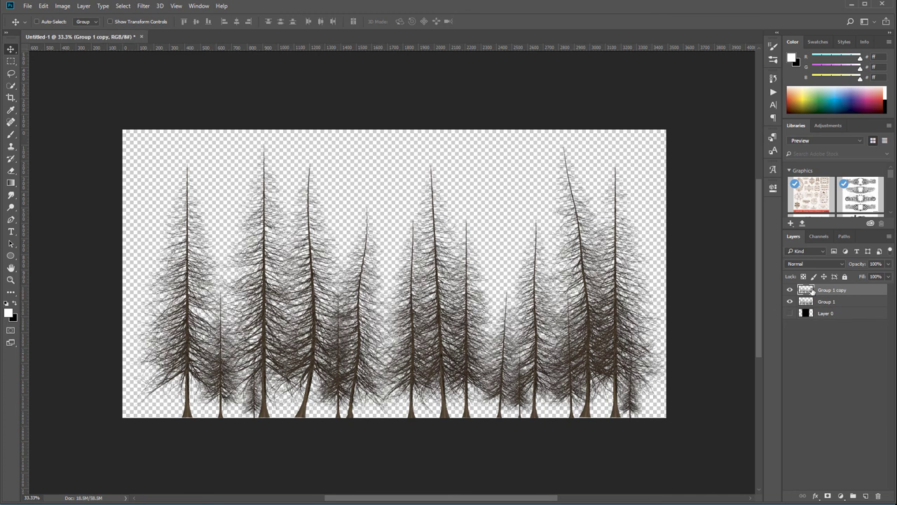
click(44, 5)
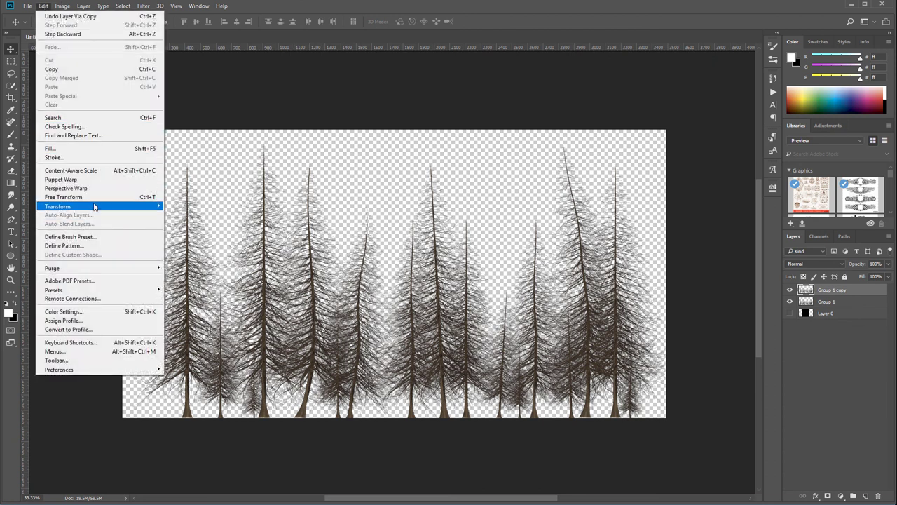
mouse_move(94, 206)
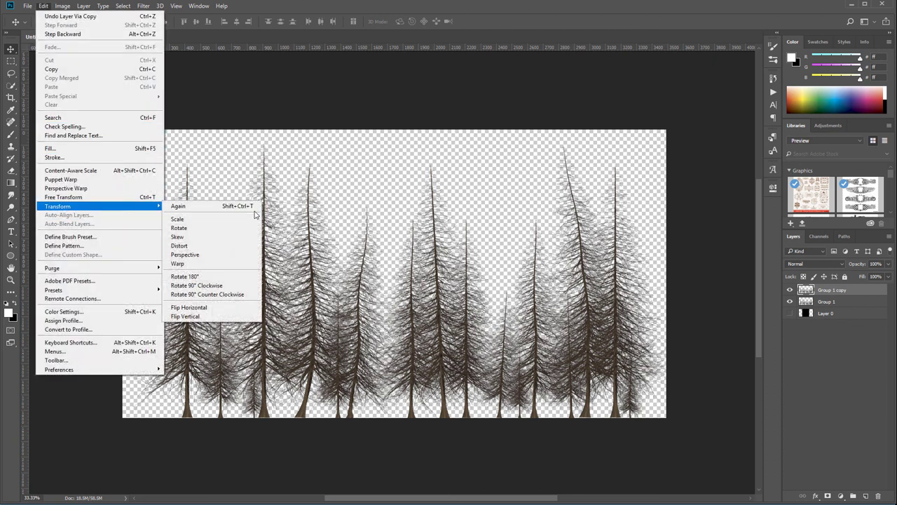
click(223, 311)
drag(526, 314, 517, 319)
Scale the mirrored copy down to about 83.6% and move it right.
key(ctrl+t)
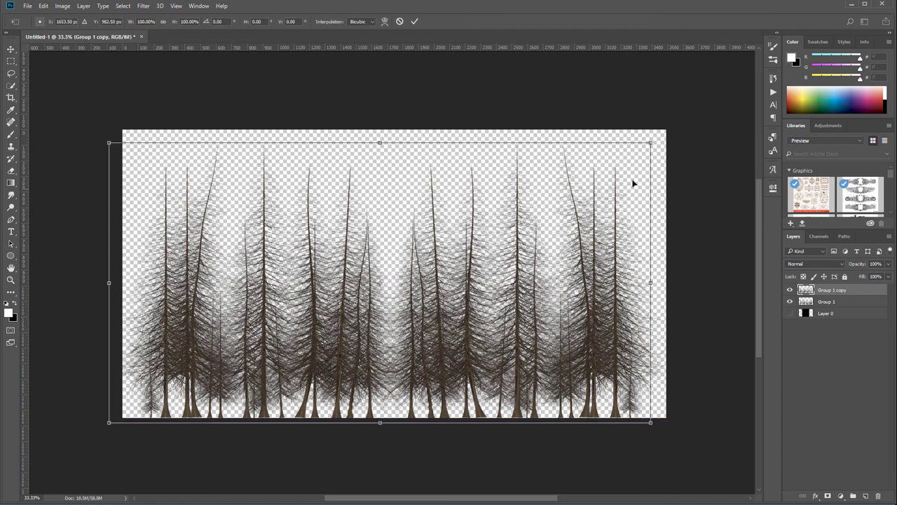
drag(651, 144, 577, 218)
key(Return)
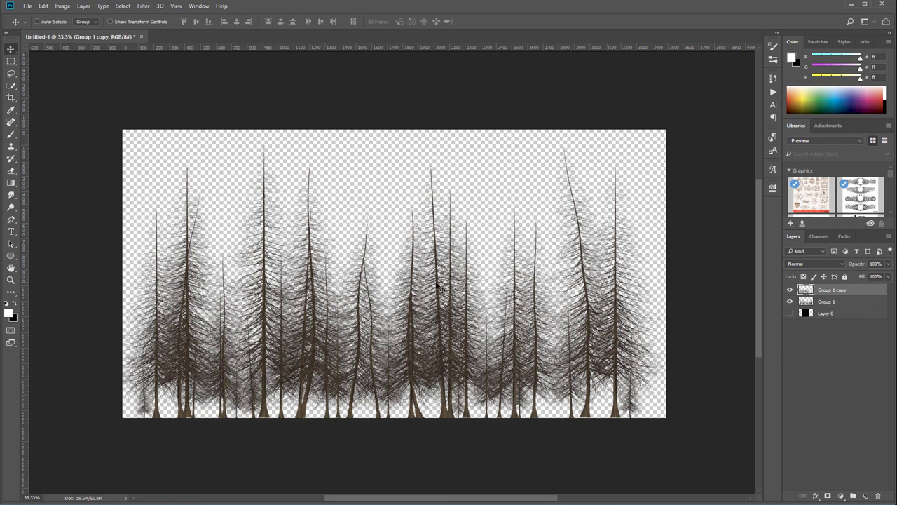
drag(428, 283, 493, 281)
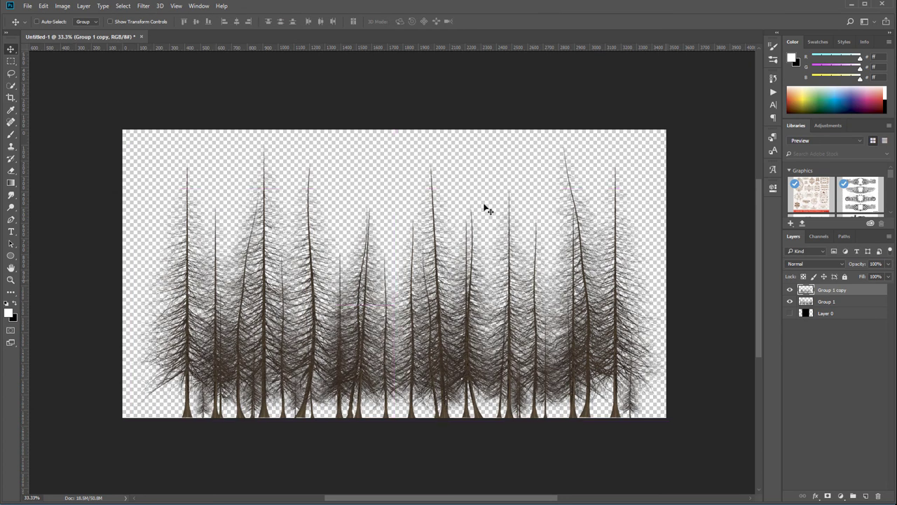
Apply Filter > Distort > Wave to the copied trees after adjusting the number of generators.
click(143, 6)
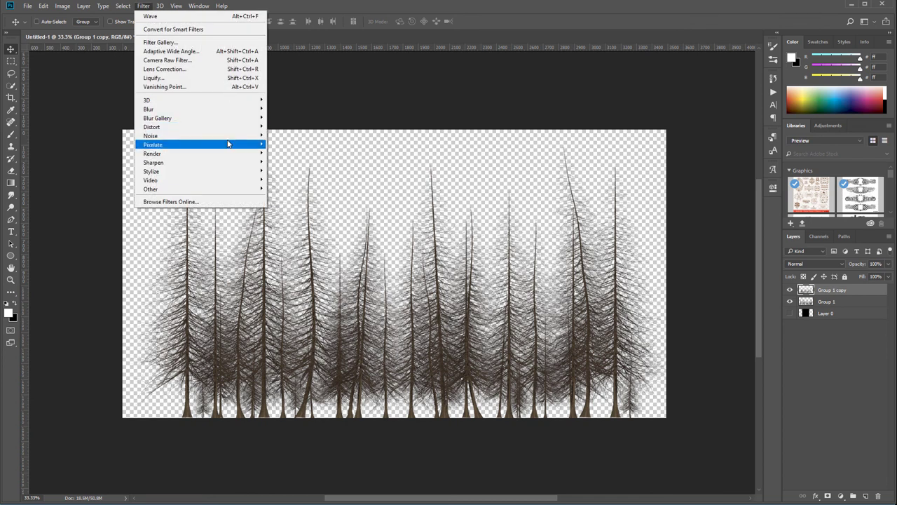
mouse_move(232, 128)
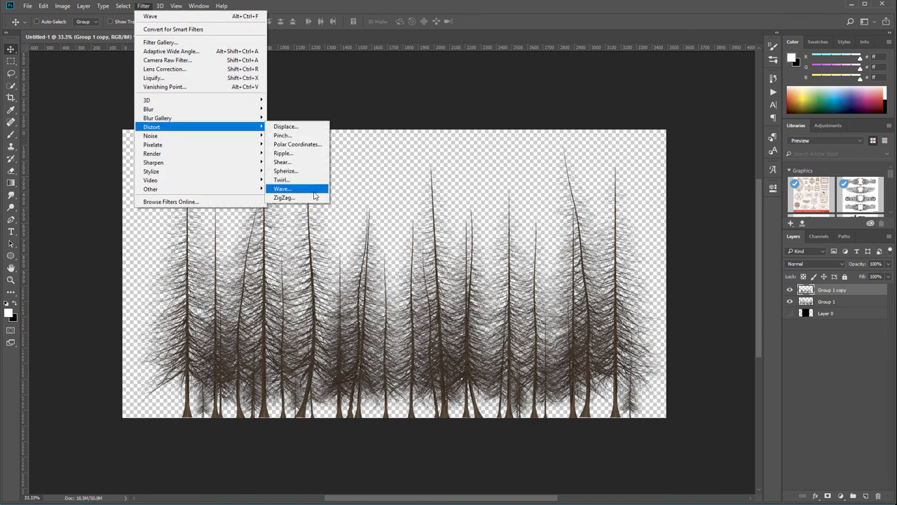
click(282, 189)
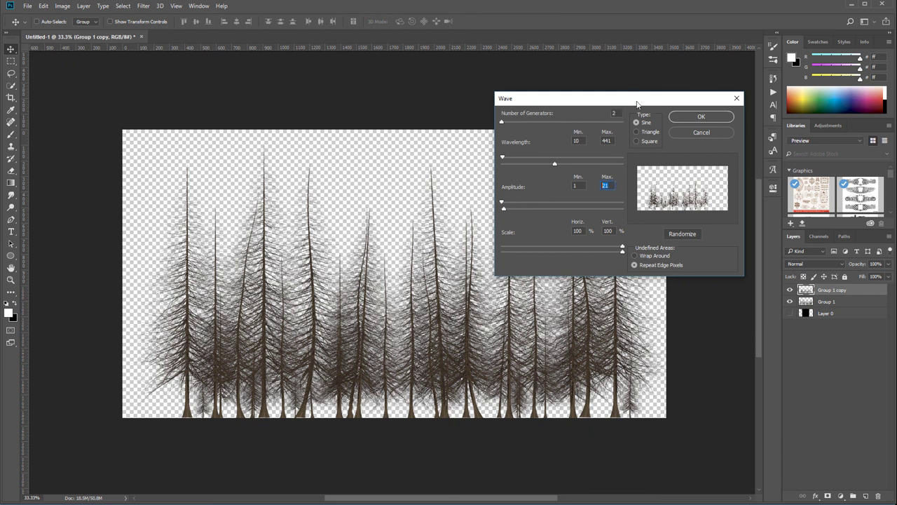
click(604, 115)
click(701, 117)
Reposition the waved copy slightly, then hide the Group 1 copy layer.
mouse_move(414, 323)
mouse_down()
mouse_move(395, 284)
mouse_move(411, 242)
mouse_move(404, 299)
mouse_move(411, 324)
mouse_move(425, 325)
mouse_up()
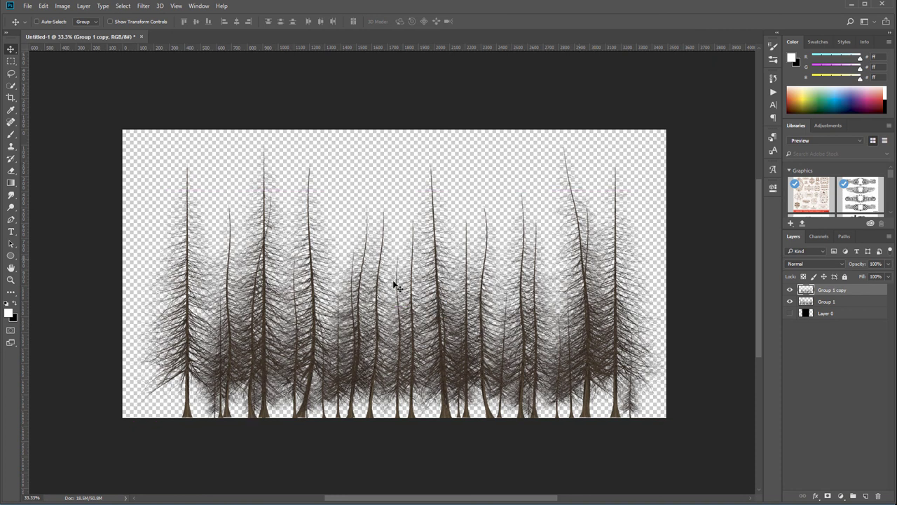
drag(412, 295, 435, 300)
click(790, 290)
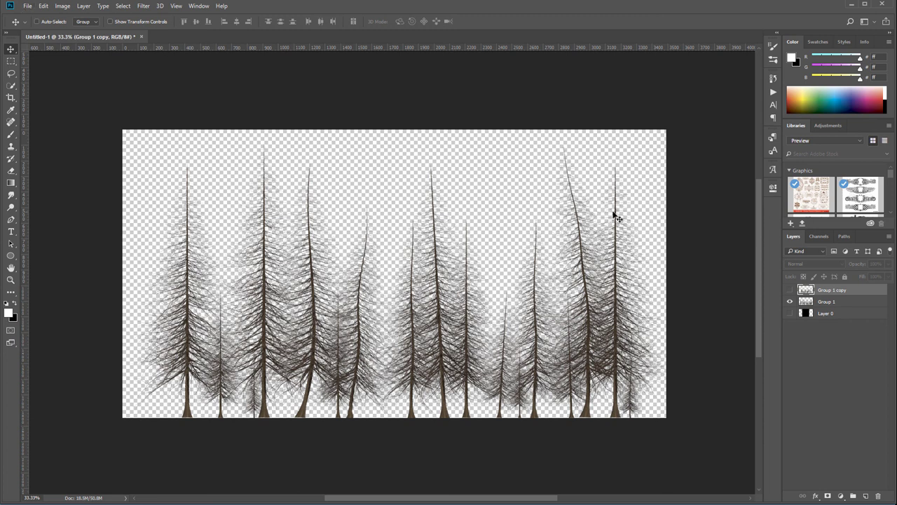
Save a copy of the image as the PNG file 'trees' and accept the PNG options.
key(ctrl+shift+s)
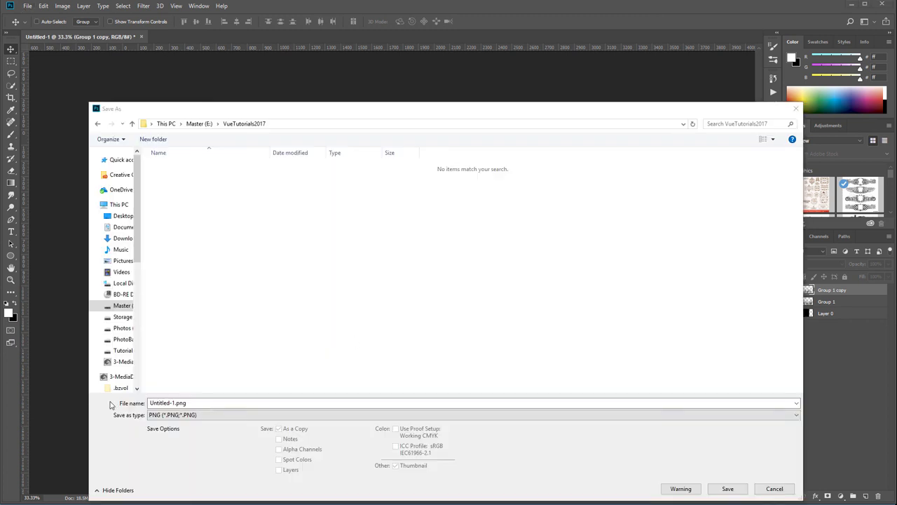
click(204, 402)
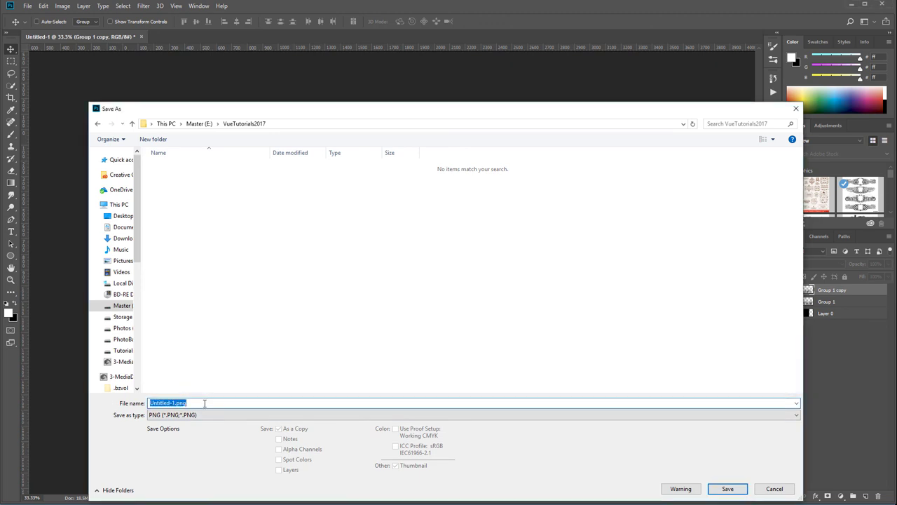
text(trees)
click(726, 488)
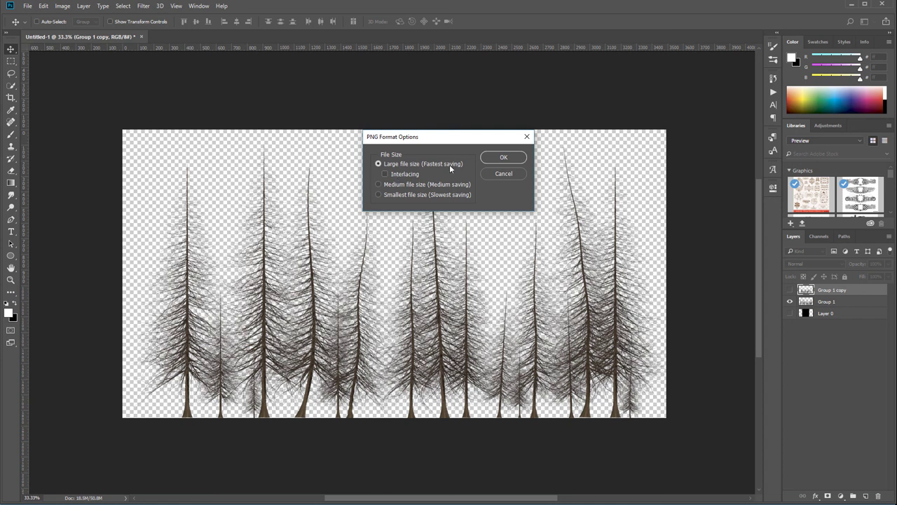
click(497, 157)
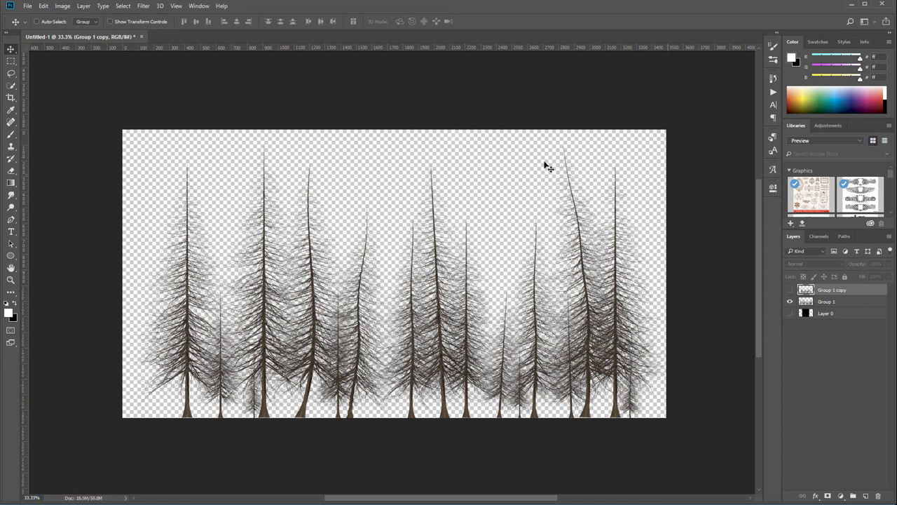